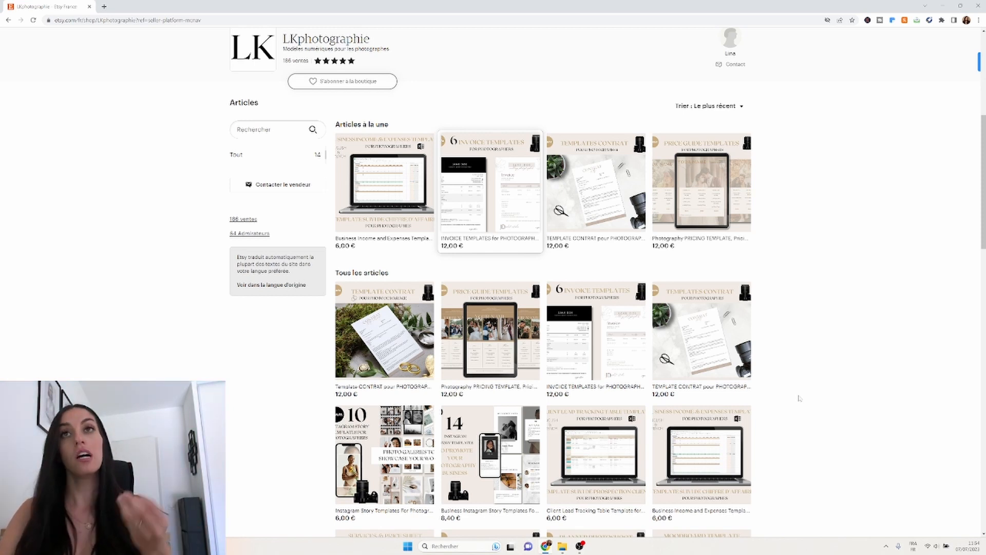
# Scroll the Tous les articles grid and open the Photography PRICING TEMPLATE listing in a new tab.
pyautogui.scroll(-1, 799, 398)
pyautogui.scroll(-2, 799, 398)
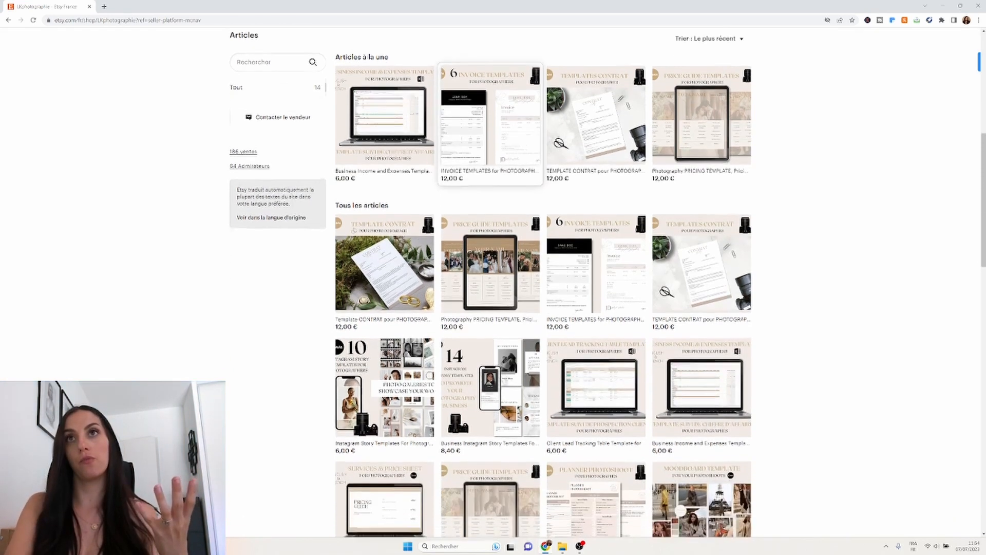
pyautogui.scroll(-1, 800, 398)
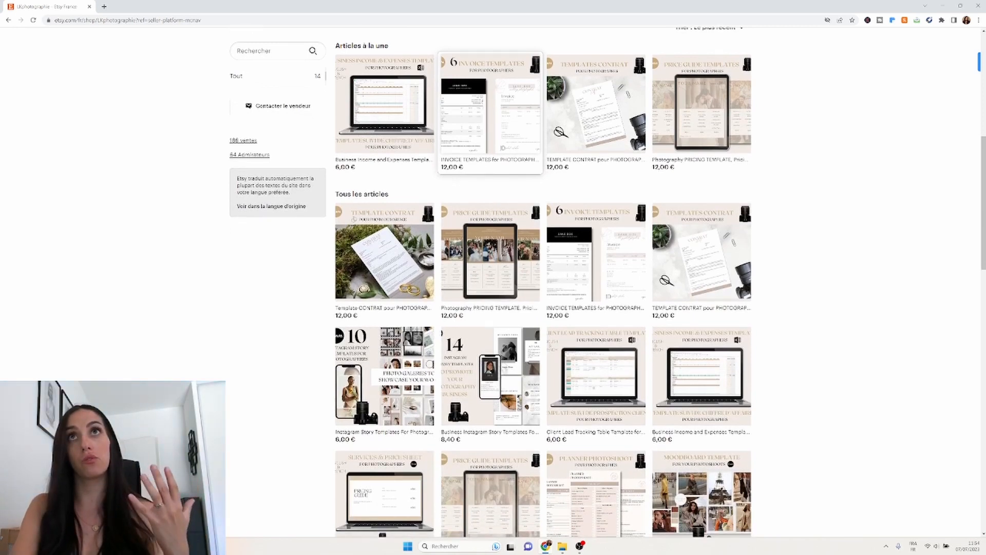
pyautogui.scroll(-1, 799, 398)
pyautogui.scroll(-1, 799, 398)
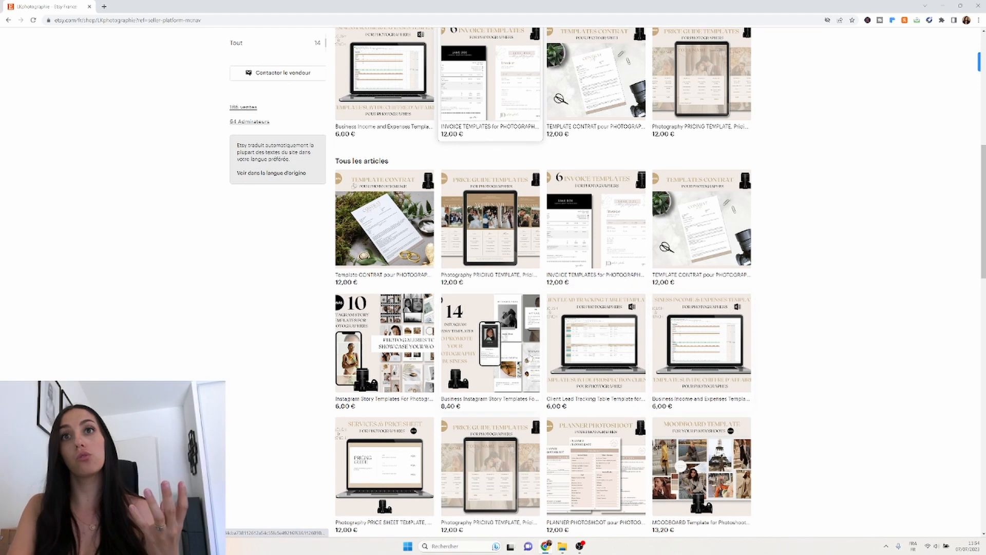
pyautogui.scroll(-1, 374, 379)
pyautogui.scroll(-4, 374, 378)
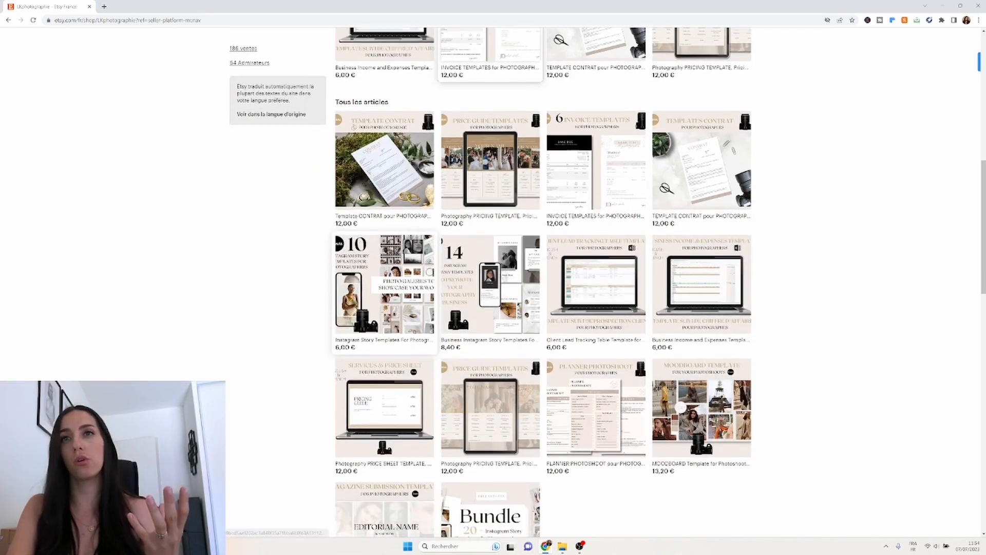
pyautogui.scroll(-3, 276, 456)
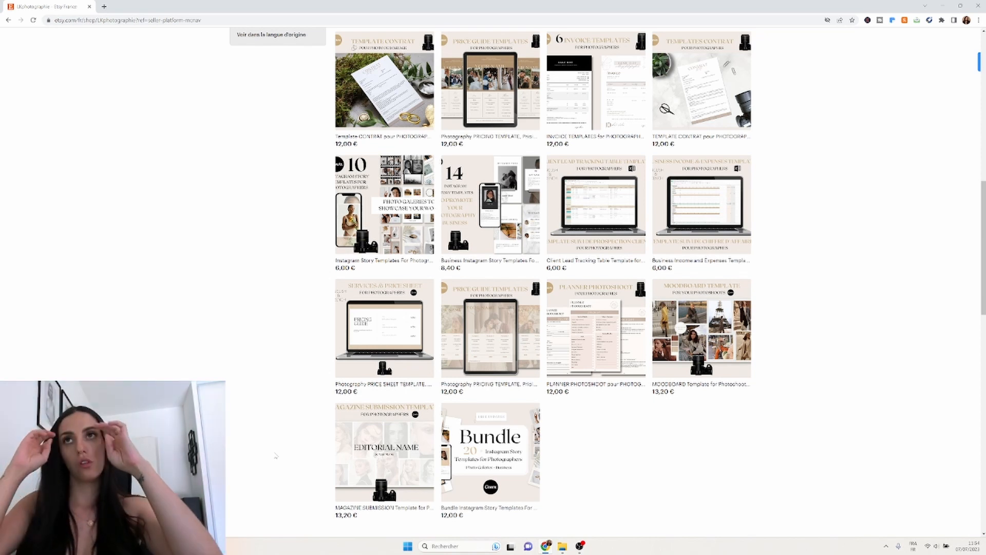
pyautogui.scroll(-1, 275, 455)
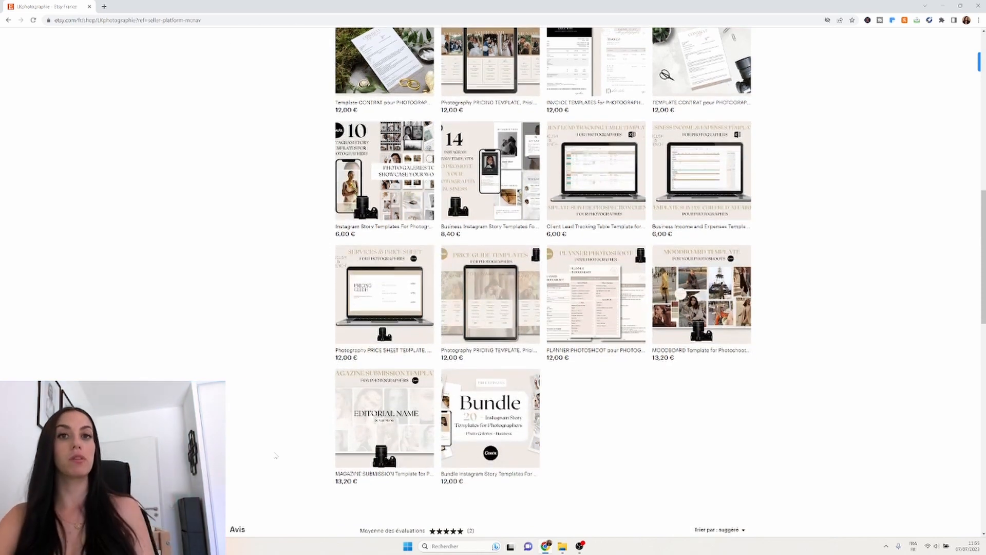
pyautogui.scroll(-1, 276, 455)
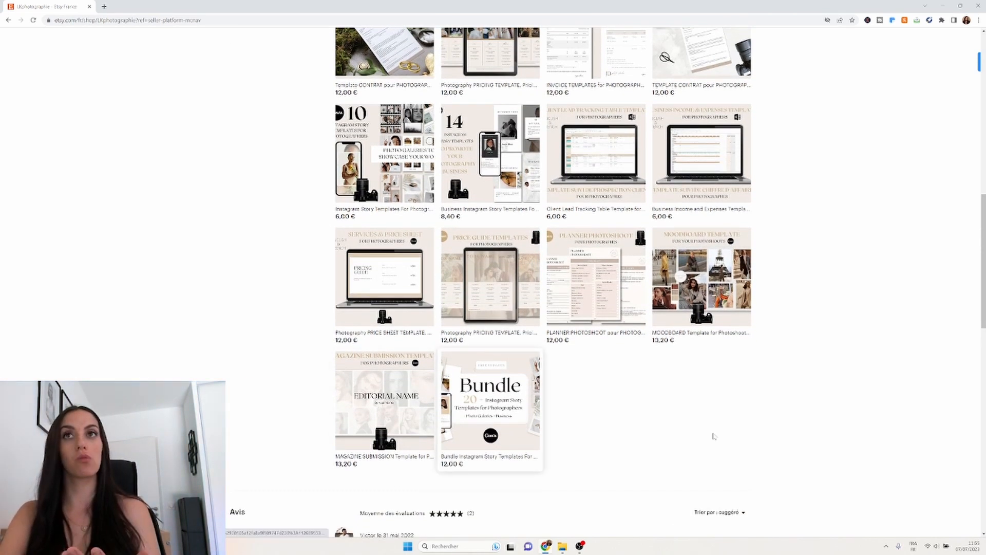
pyautogui.scroll(-1, 713, 436)
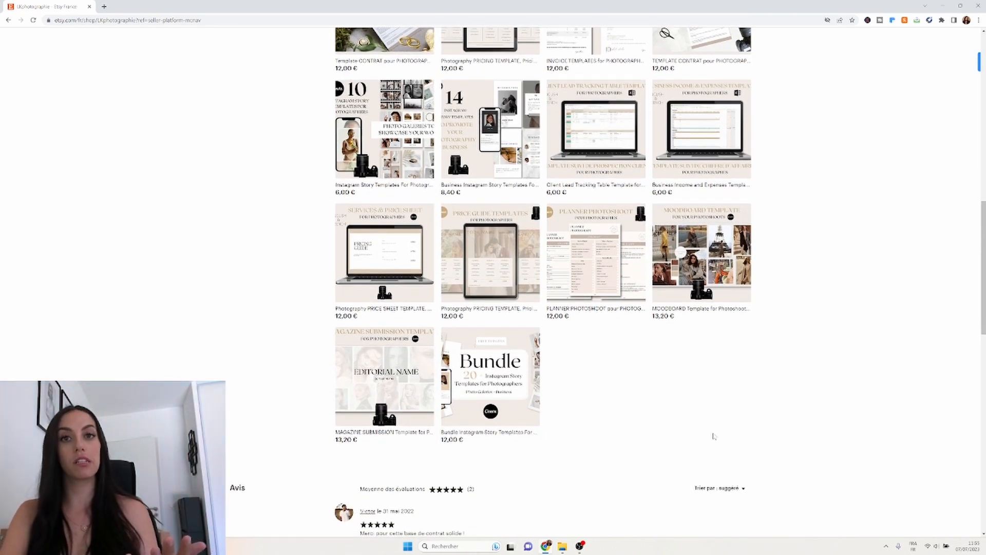
pyautogui.scroll(-1, 856, 385)
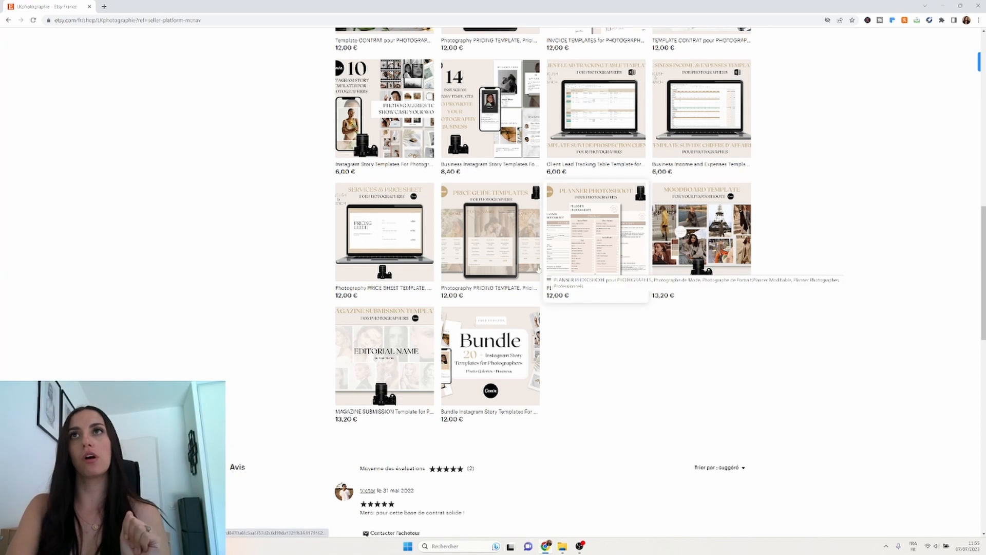
pyautogui.click(497, 252)
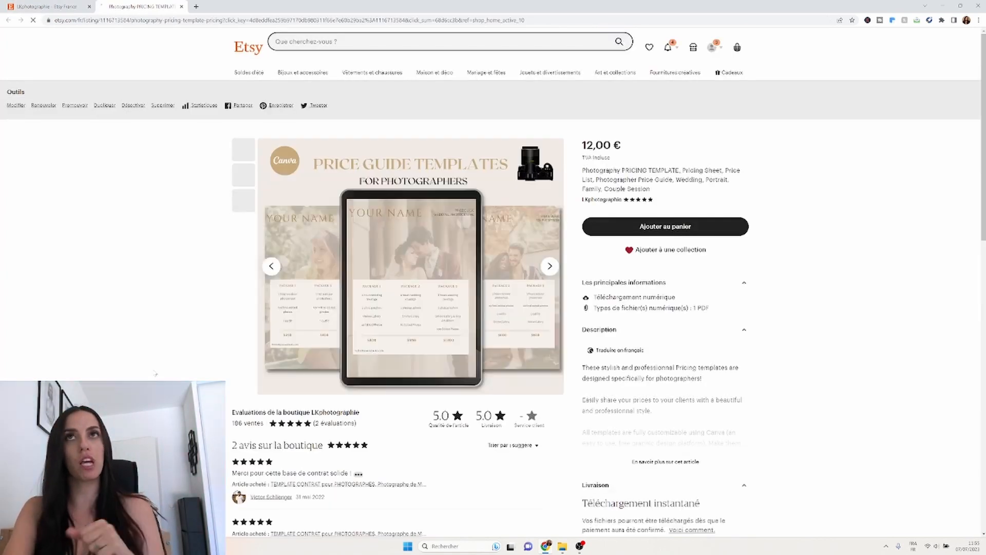
# Review the 12,00 € listing, then bring up the Digital product pricing folder in File Explorer.
pyautogui.scroll(-1, 226, 309)
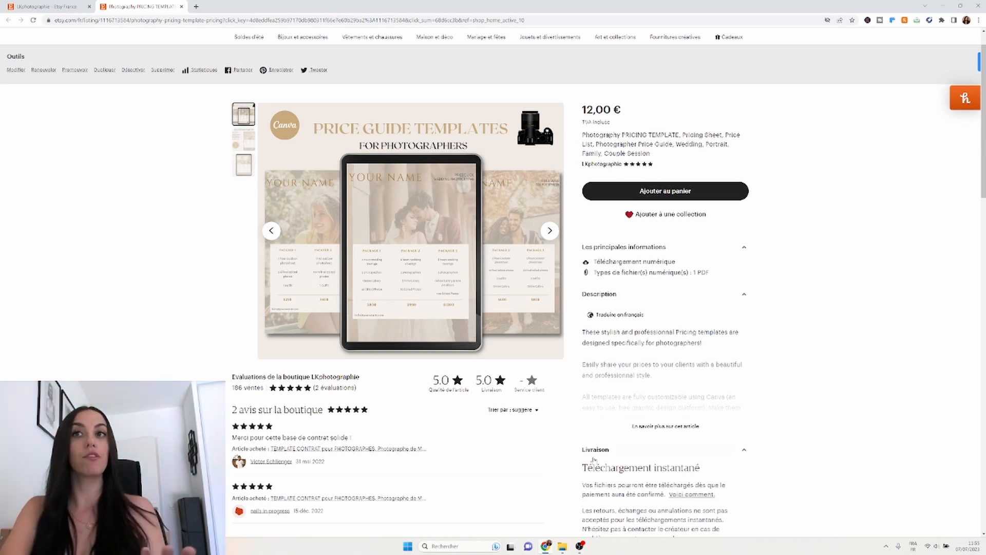
pyautogui.moveTo(562, 545)
pyautogui.click(561, 506)
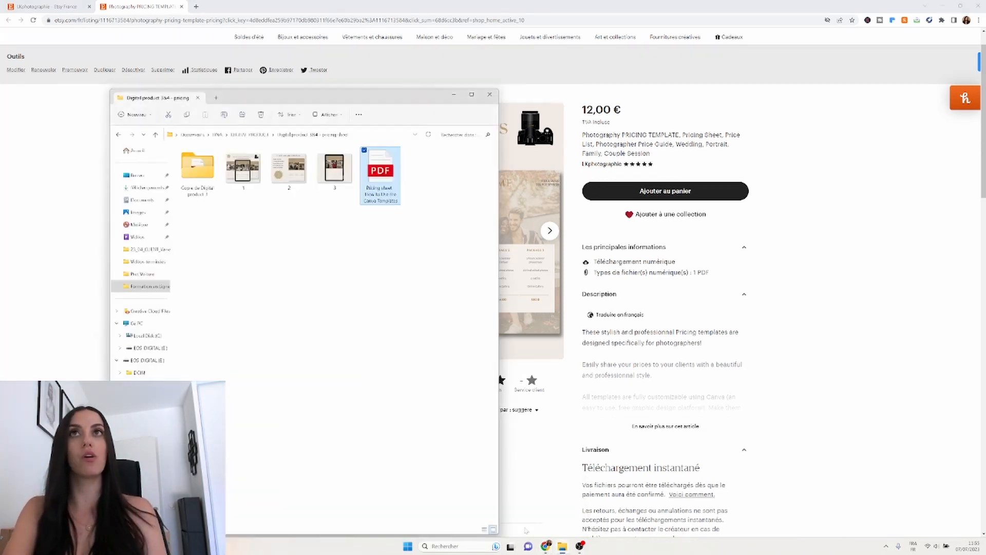
# Open the Pricing sheet PDF with the Canva template instructions in Edge.
pyautogui.doubleClick(385, 181)
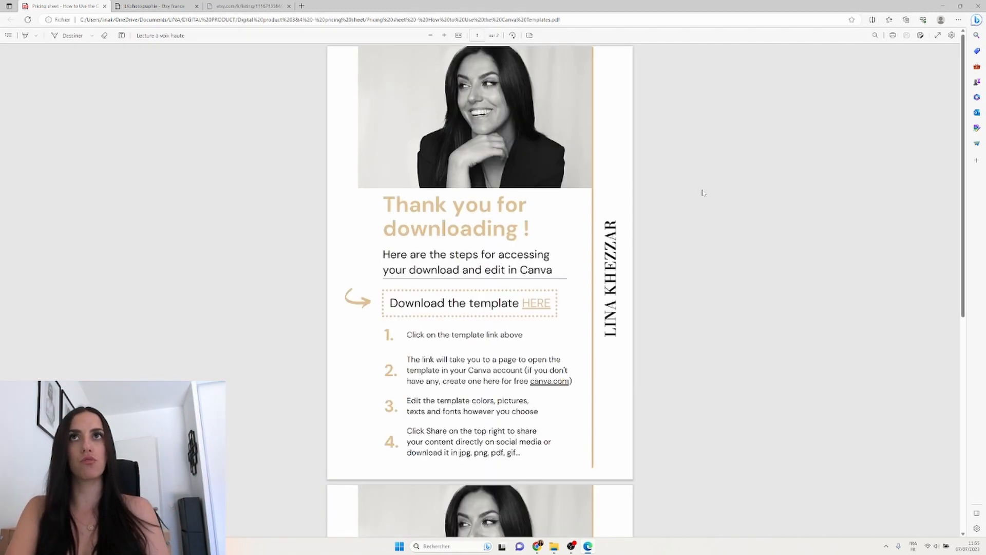
# Go to the French instructions on page 2 and follow the ICI template link.
pyautogui.scroll(-5, 701, 192)
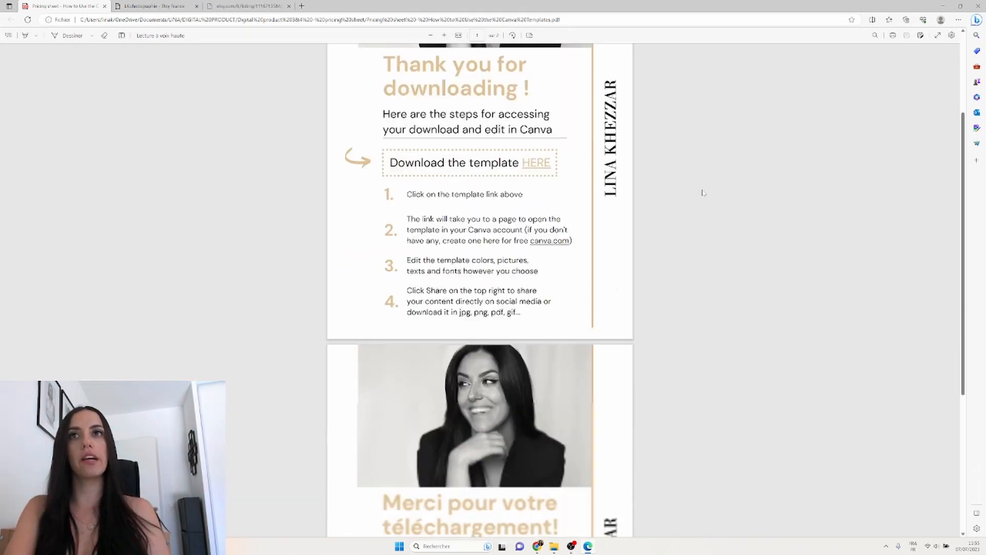
pyautogui.scroll(-2, 702, 192)
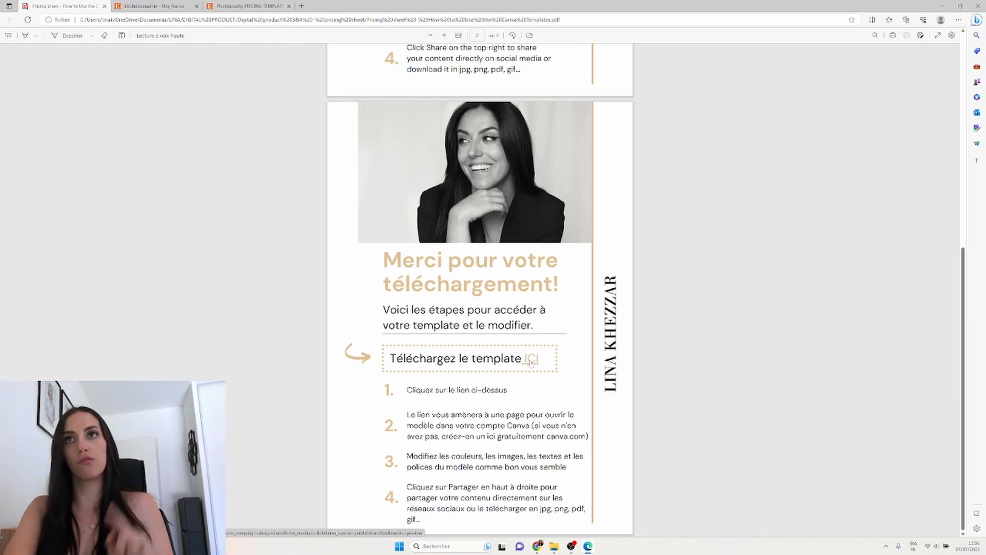
pyautogui.click(531, 361)
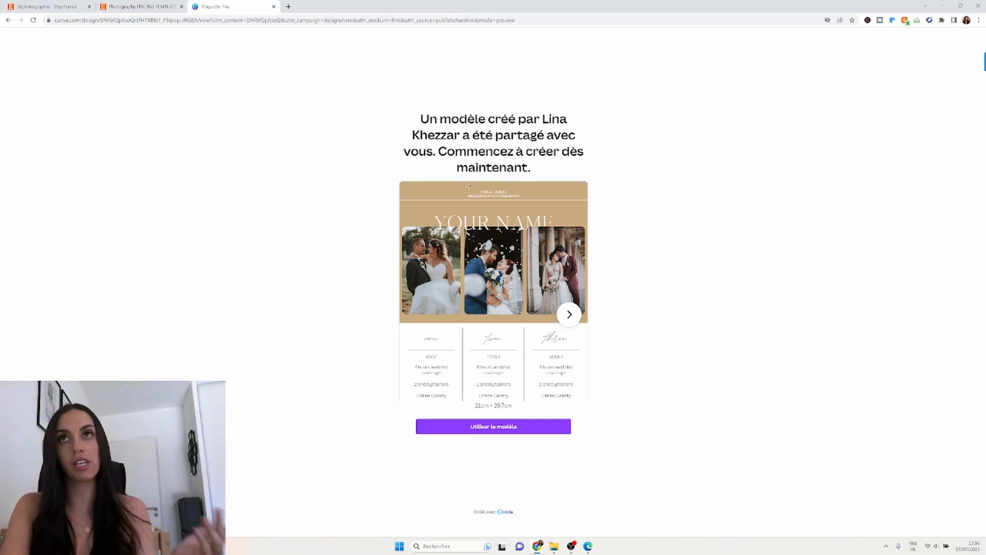
# Create the 'Copie de Plaquette Prix' copy with Utiliser le modèle.
pyautogui.click(492, 427)
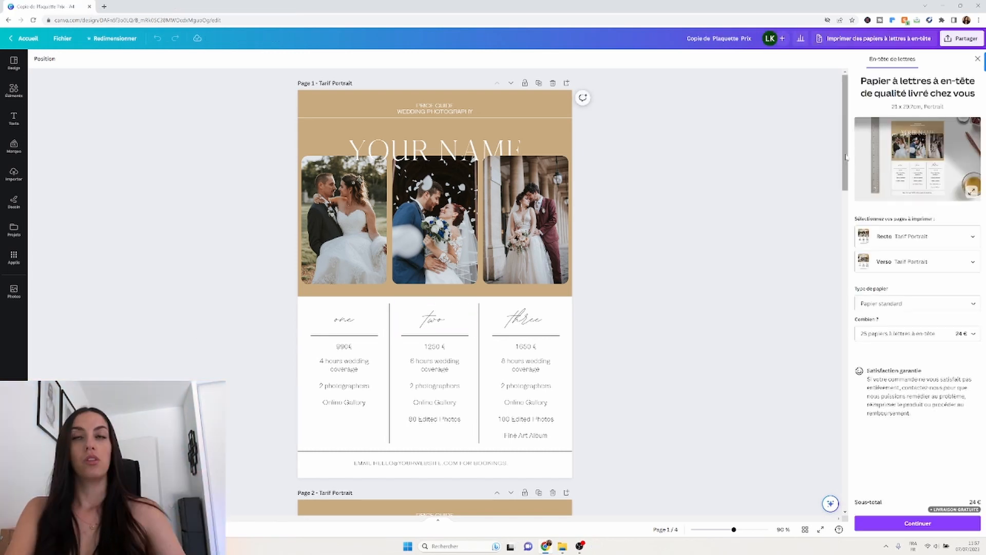
pyautogui.scroll(-10, 826, 356)
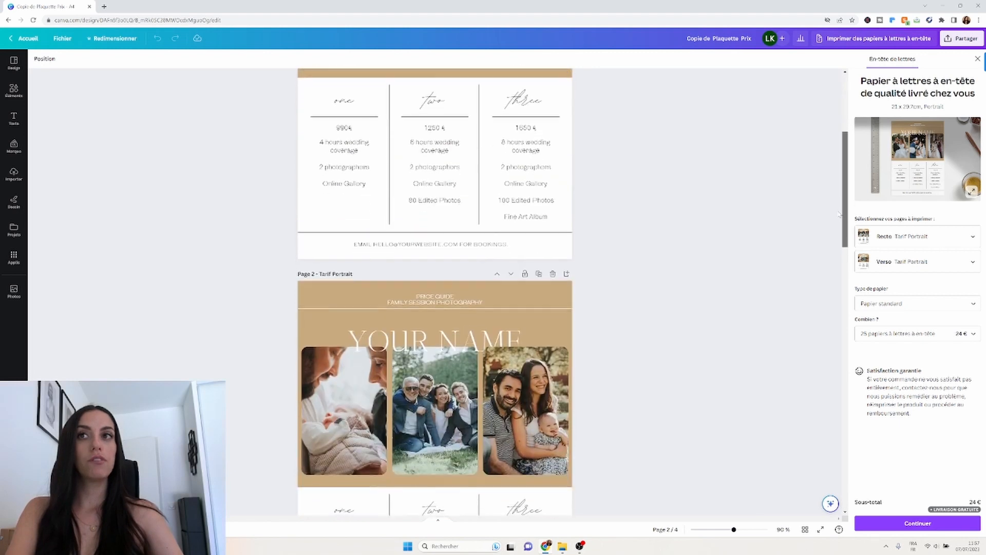
pyautogui.scroll(-12, 825, 357)
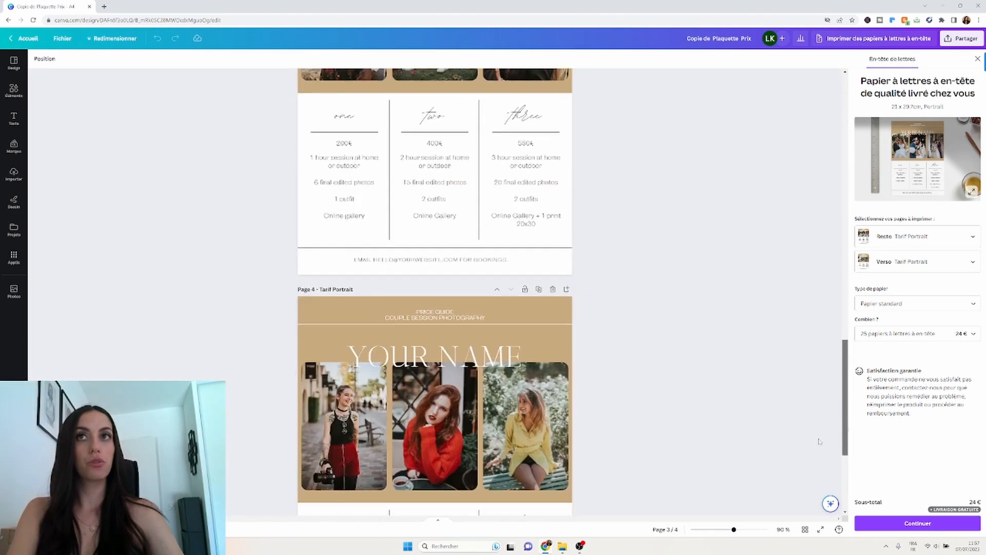
pyautogui.scroll(15, 822, 379)
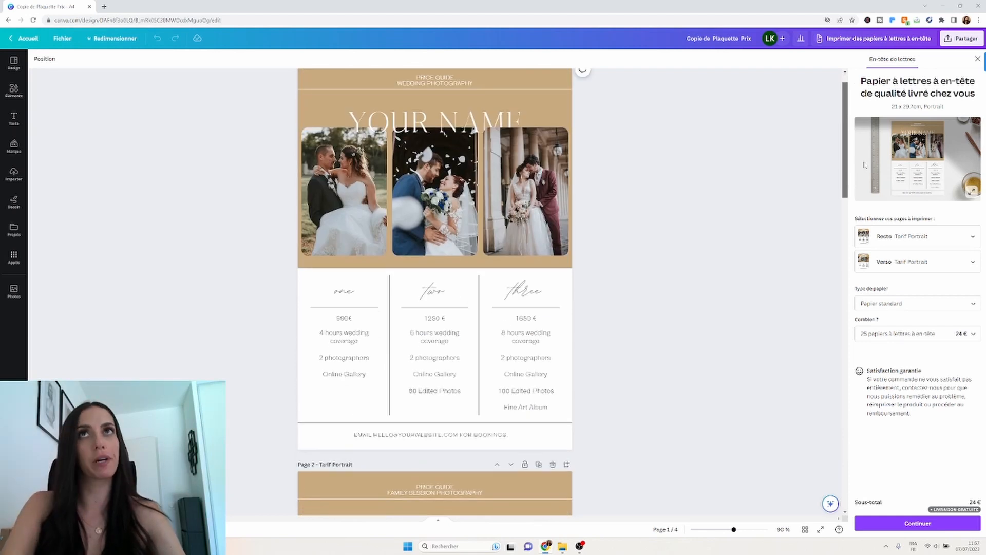
pyautogui.scroll(-10, 830, 314)
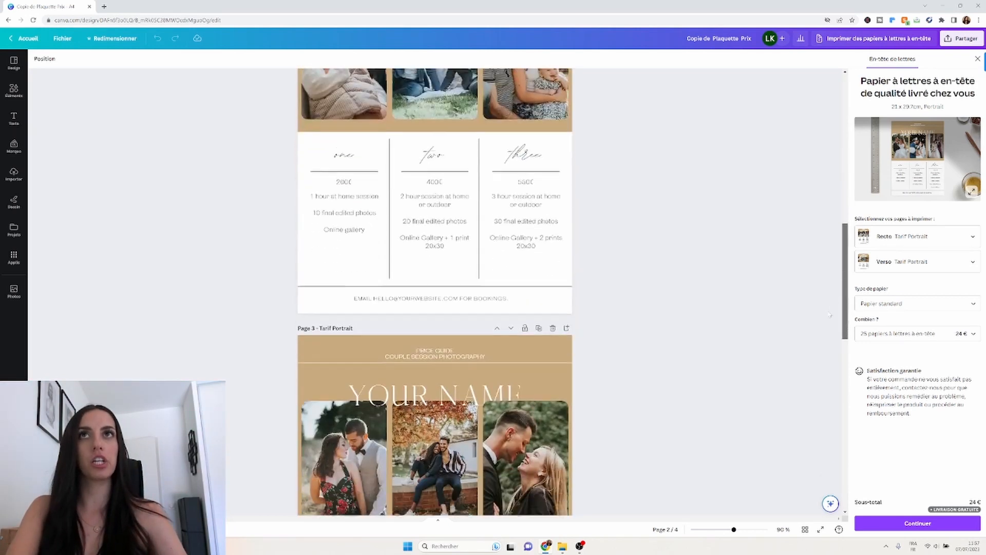
pyautogui.moveTo(829, 314); pyautogui.dragTo(880, 157)
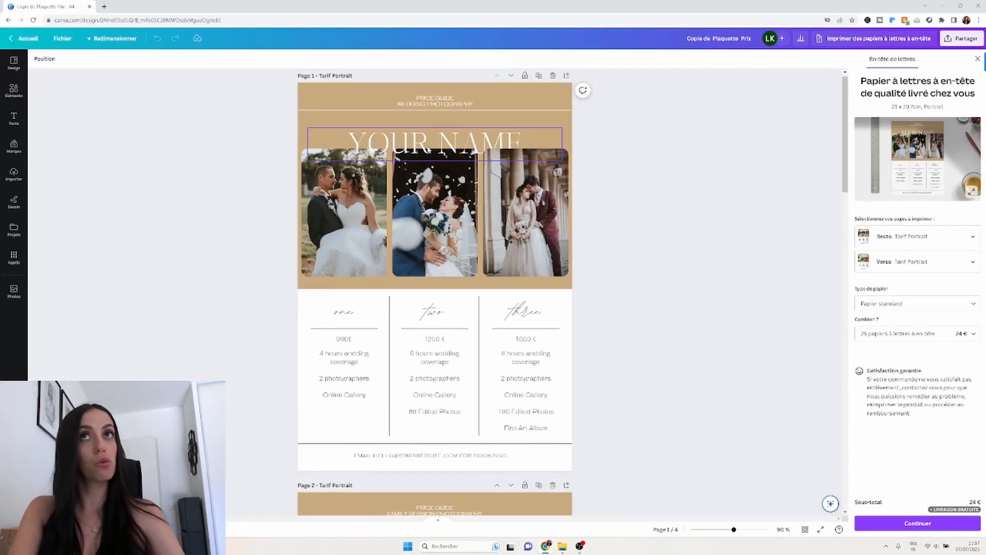
# Replace the YOUR NAME heading on page 1 with the photographer's full name.
pyautogui.click(429, 149)
pyautogui.click(430, 144)
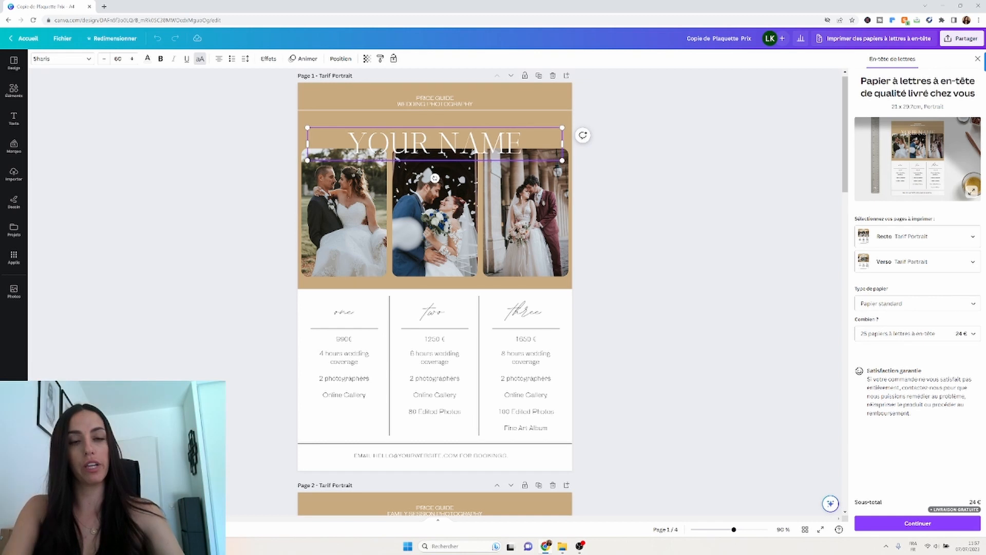
pyautogui.hotkey('ctrl', 'a')
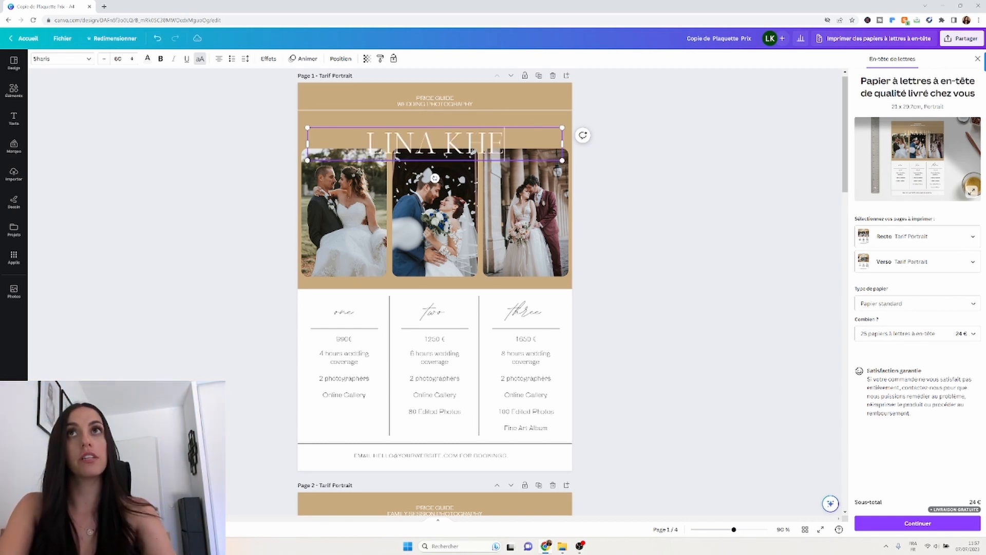
pyautogui.click(745, 172)
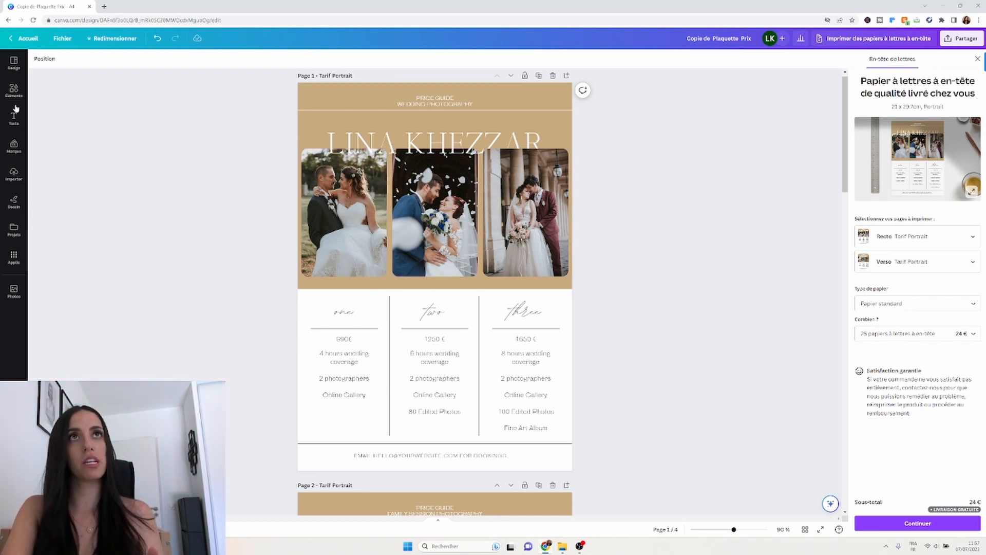
# Change the page 1 header from WEDDING PHOTOGRAPHY to BEAUTY PHOTOGRAPHY.
pyautogui.click(14, 176)
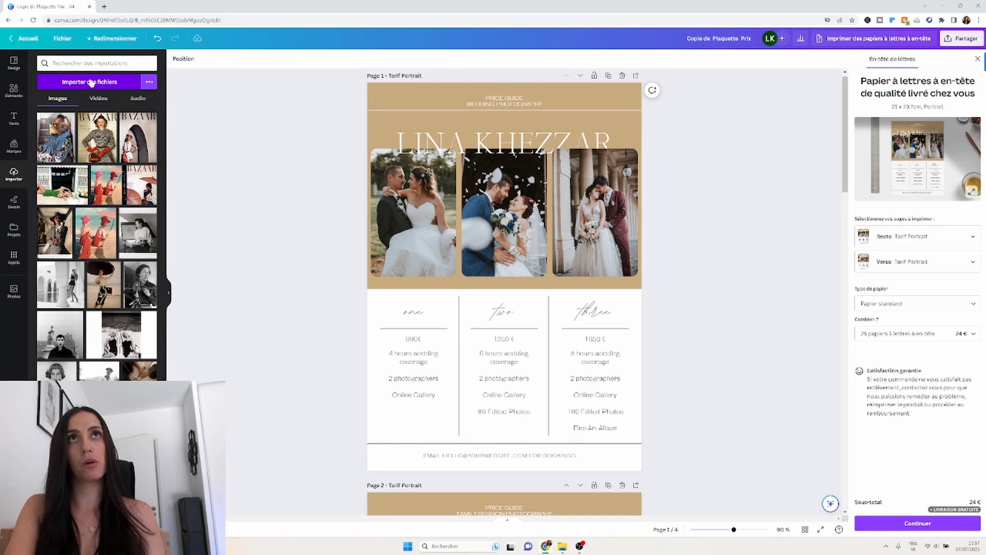
pyautogui.scroll(-15, 112, 290)
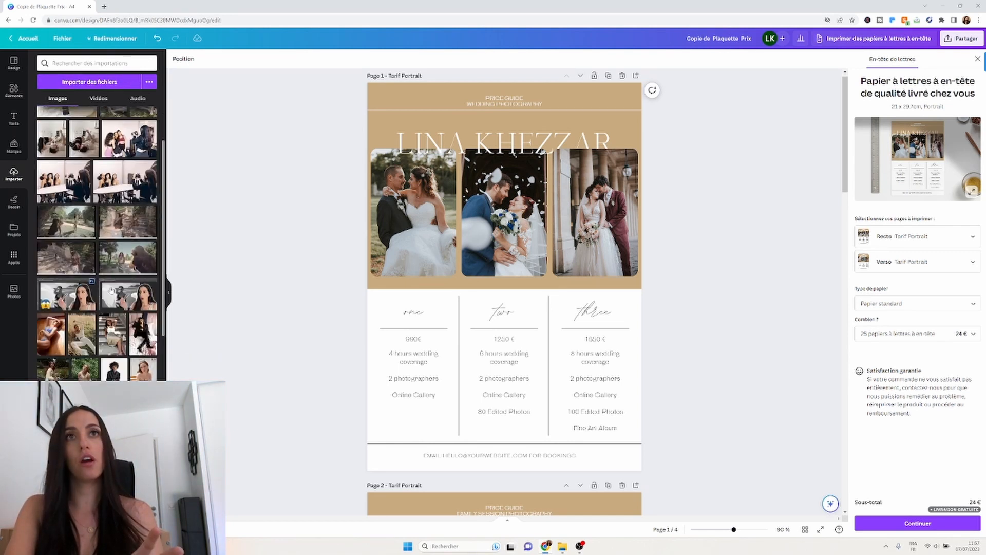
pyautogui.scroll(-4, 111, 290)
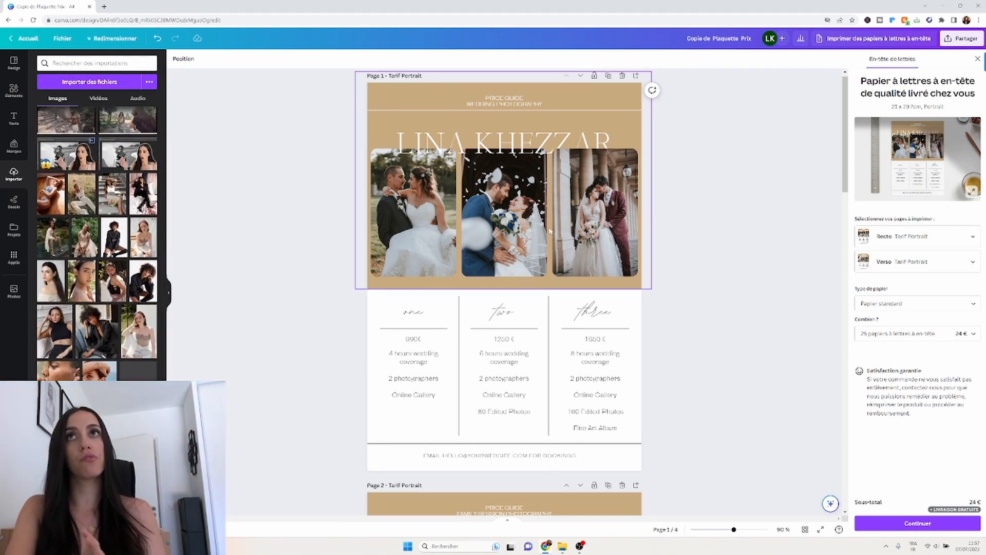
pyautogui.click(495, 104)
pyautogui.moveTo(466, 103); pyautogui.dragTo(495, 104)
pyautogui.write('BEAUTY')
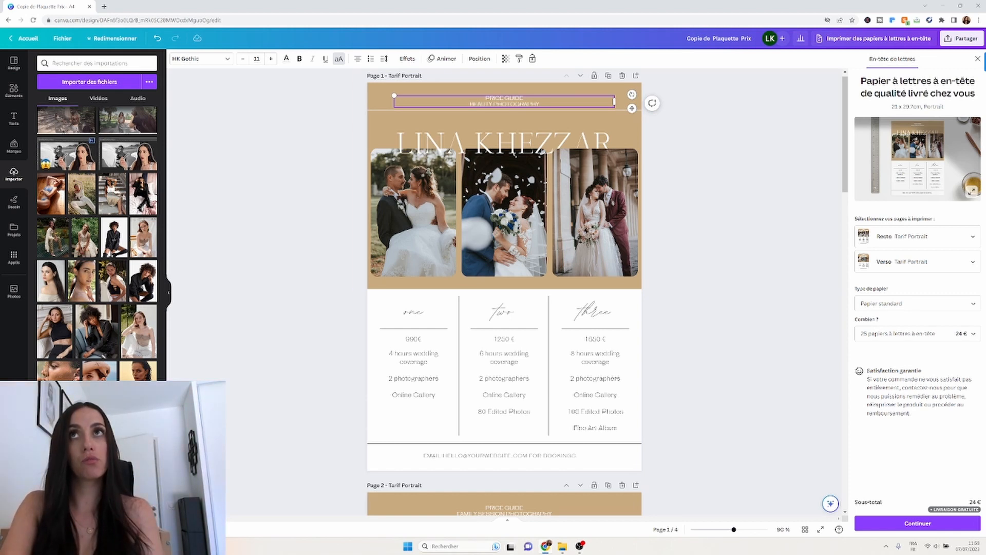
pyautogui.click(311, 272)
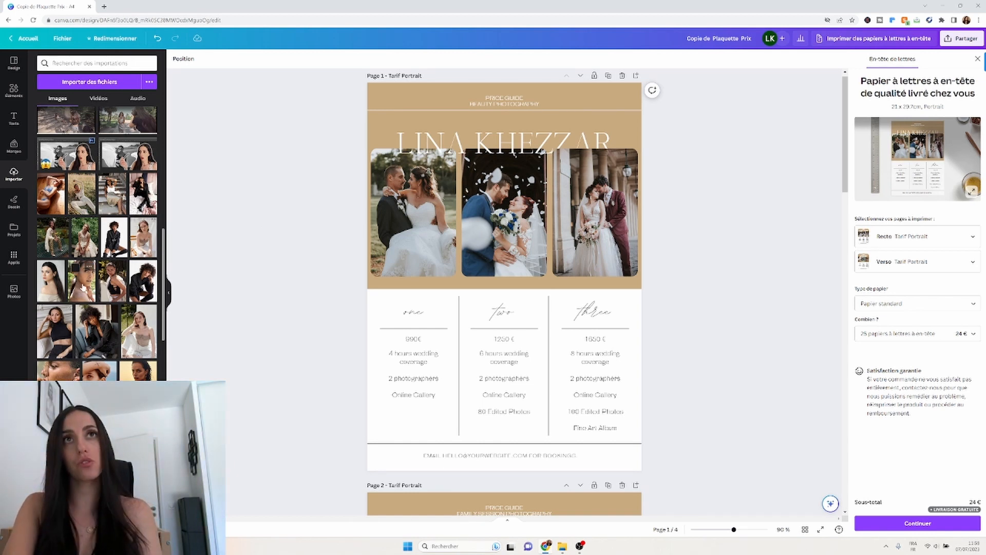
# Fill the left, middle and right photo frames on page 1 with uploaded women's portraits.
pyautogui.moveTo(83, 287); pyautogui.dragTo(402, 236)
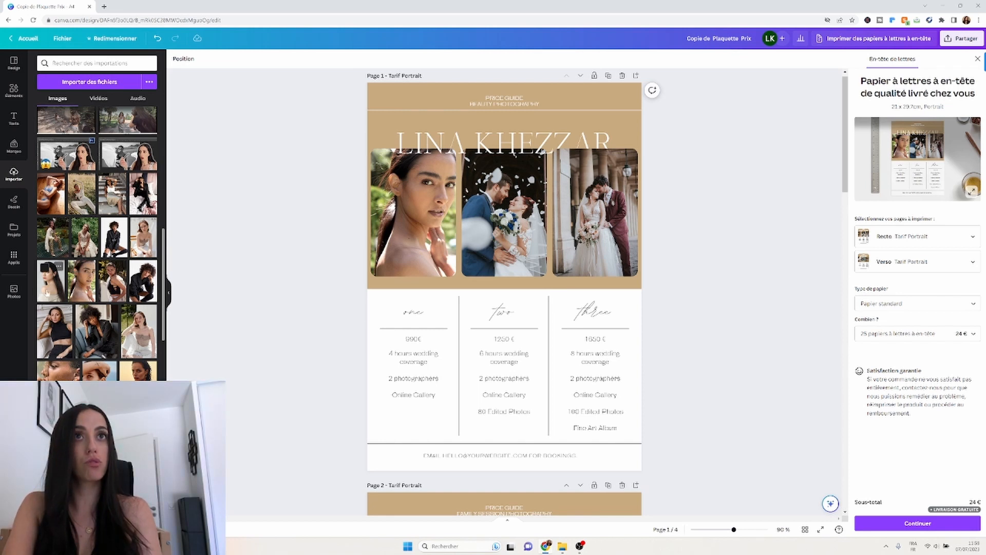
pyautogui.moveTo(51, 283); pyautogui.dragTo(489, 240)
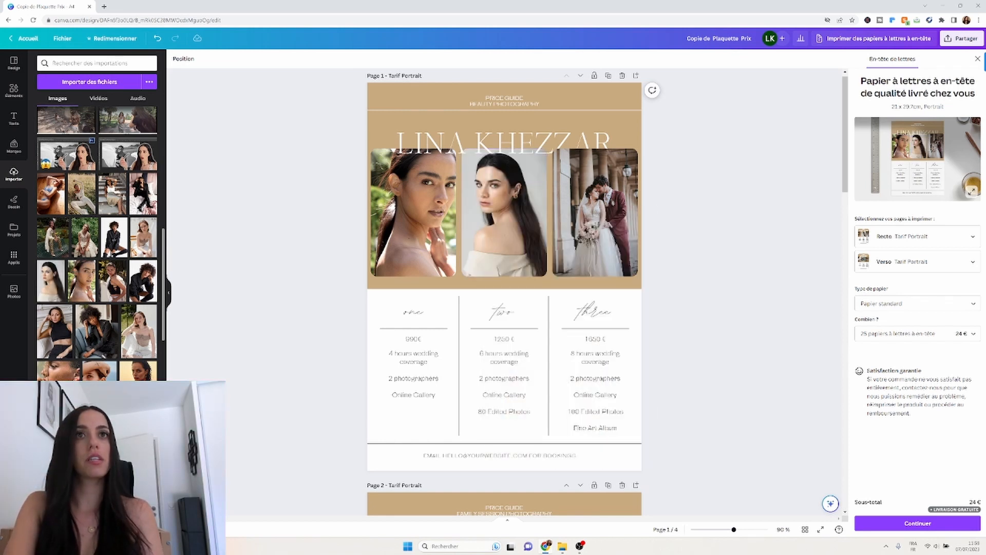
pyautogui.moveTo(103, 411); pyautogui.dragTo(593, 240)
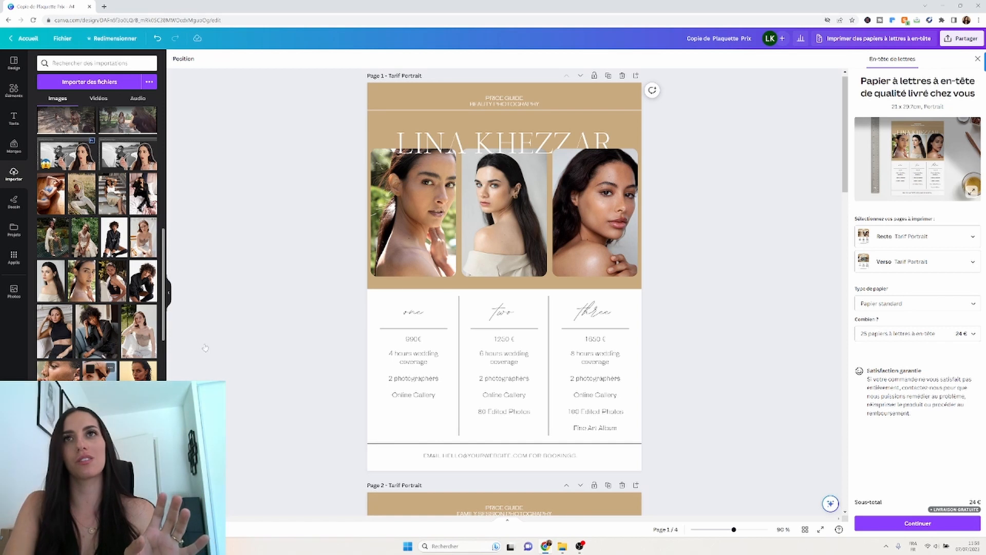
pyautogui.scroll(-1, 353, 355)
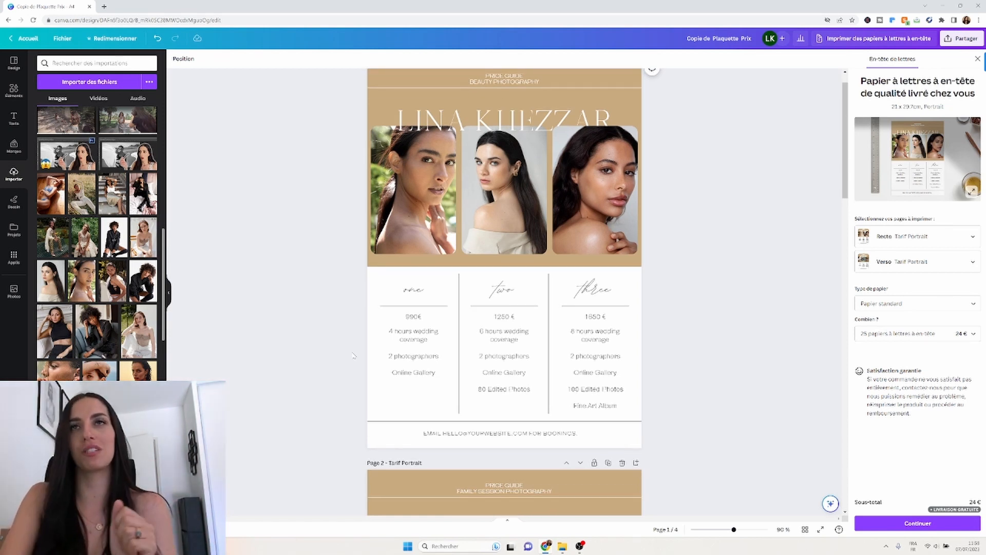
# Rewrite column one's lines as '1 heure de shoot', '10 photos' and 'Retouche incluse'.
pyautogui.scroll(-1, 354, 355)
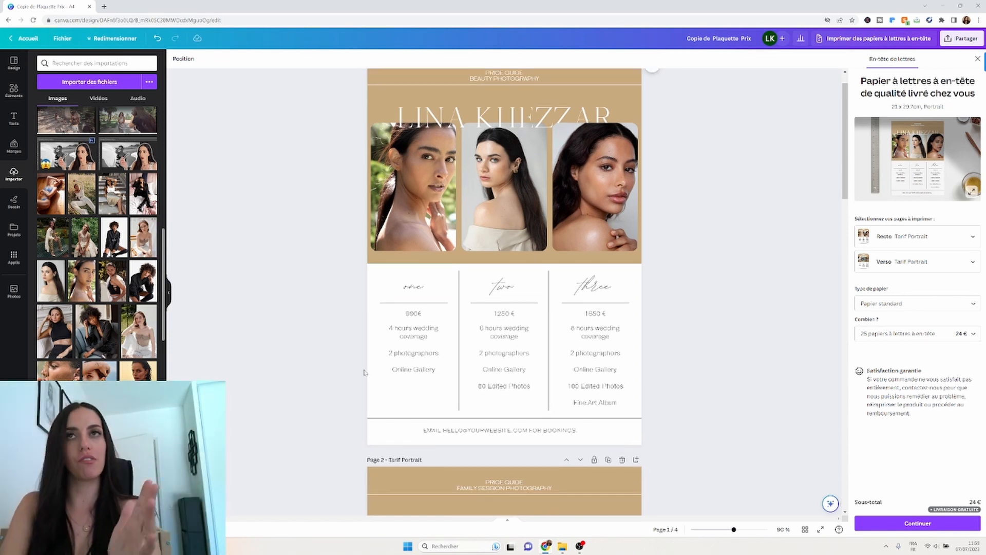
pyautogui.scroll(1, 364, 372)
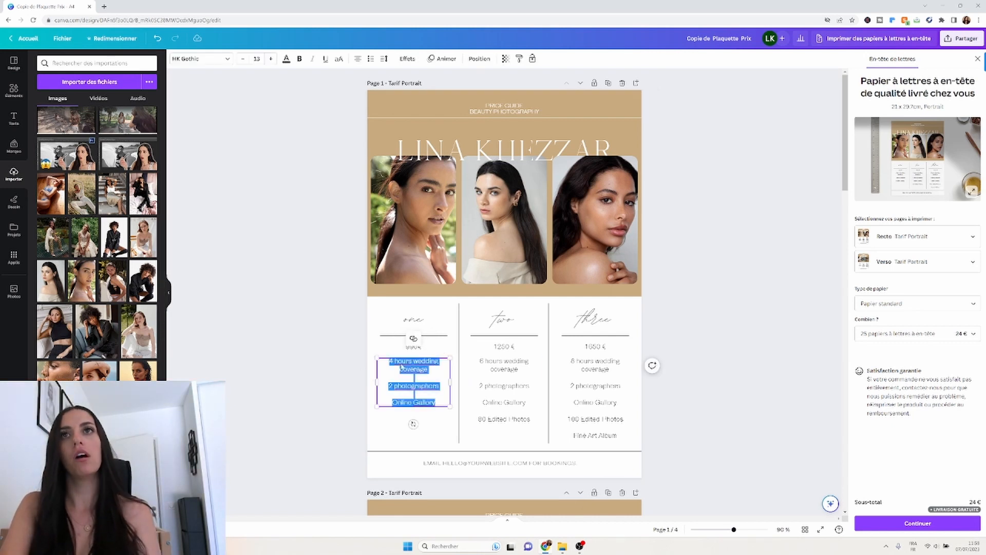
pyautogui.click(413, 368)
pyautogui.moveTo(389, 361); pyautogui.dragTo(428, 370)
pyautogui.write('1 hour')
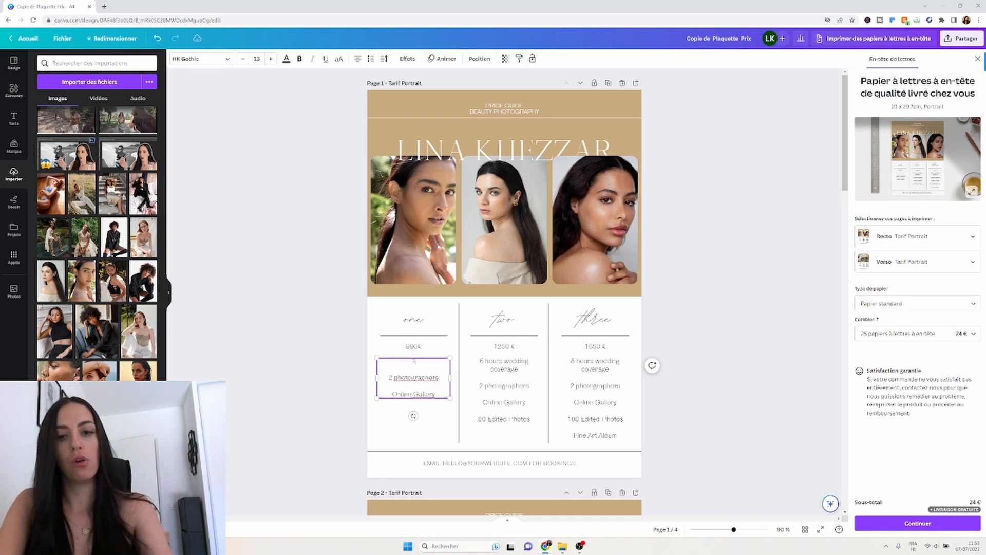
pyautogui.press('BackSpace')
pyautogui.press('BackSpace')
pyautogui.press('BackSpace')
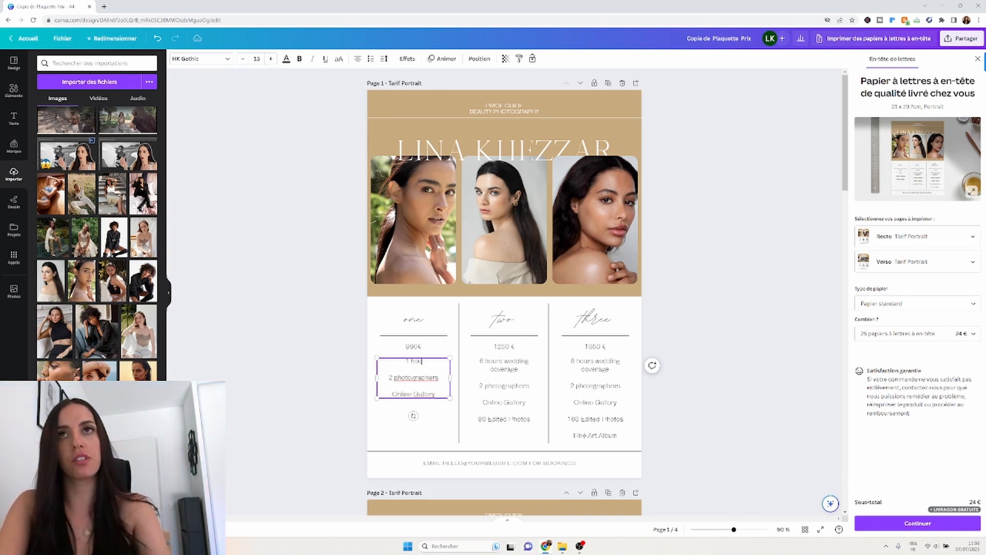
pyautogui.write('eure de shoot')
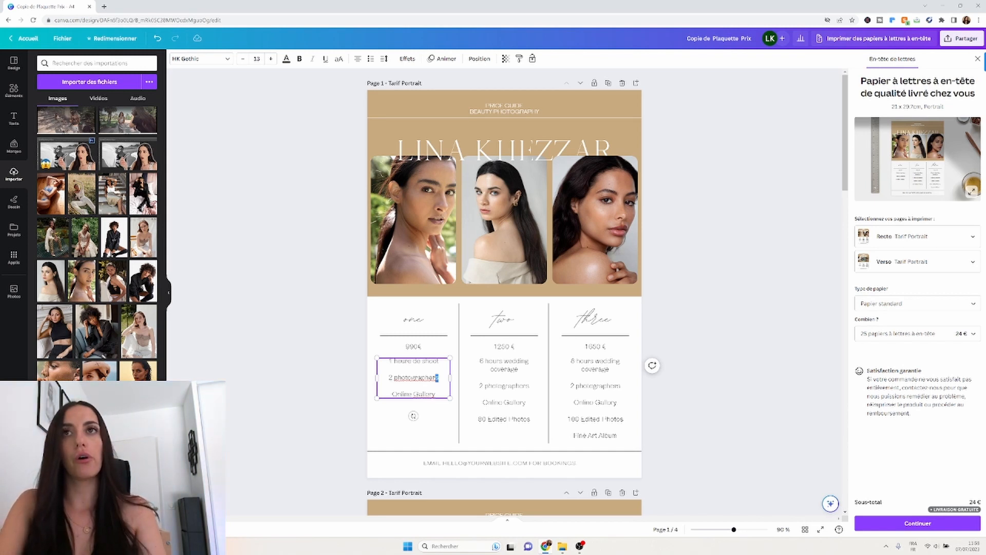
pyautogui.tripleClick(414, 378)
pyautogui.write('10 photos')
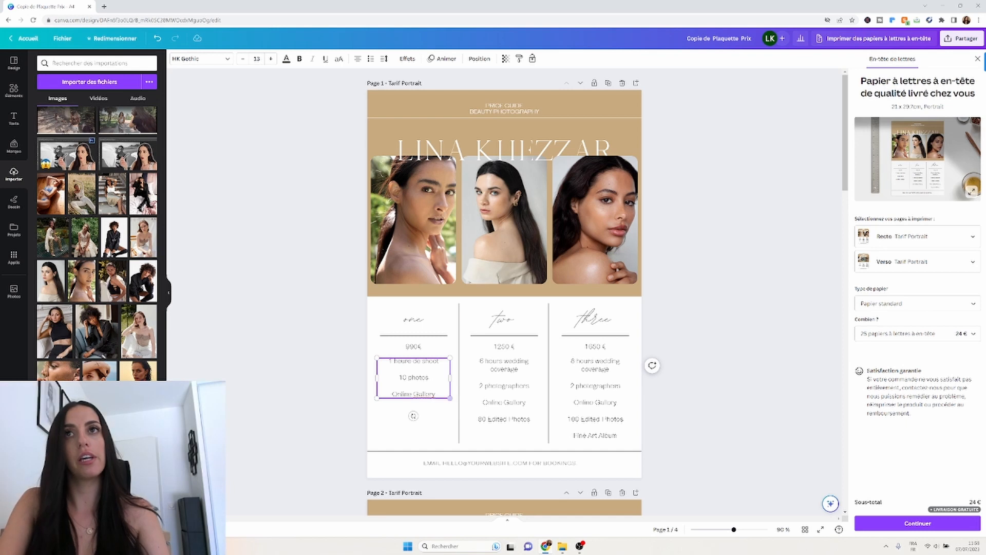
pyautogui.tripleClick(414, 393)
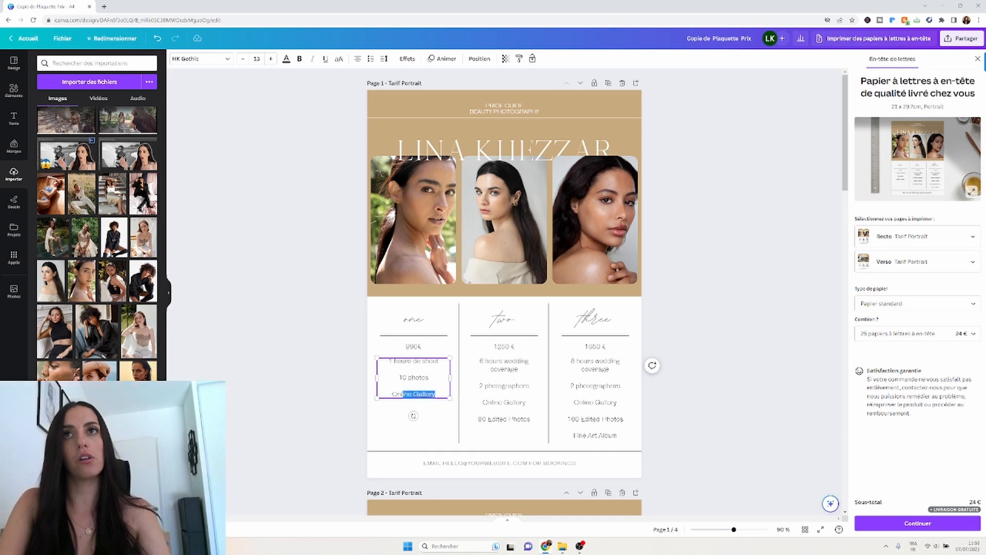
pyautogui.write('Retouches')
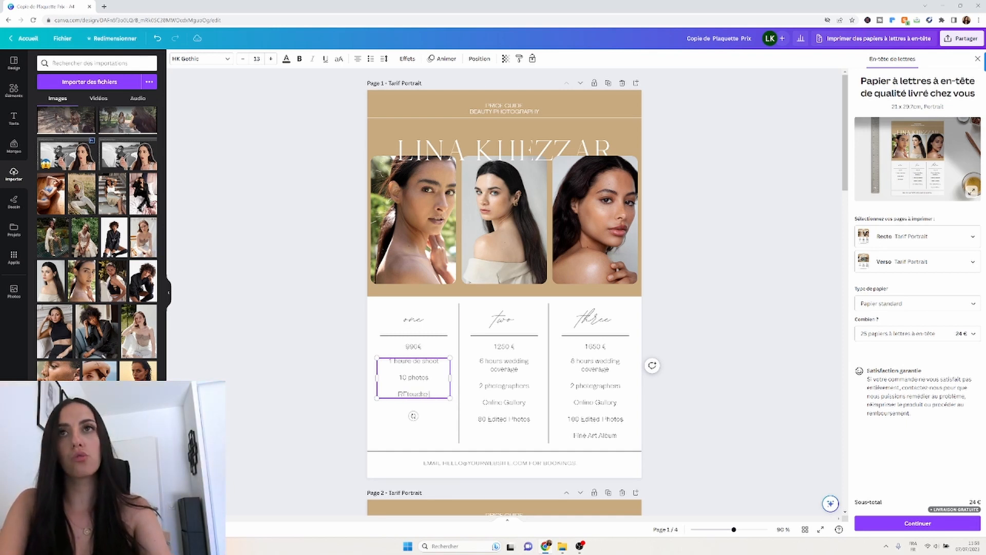
pyautogui.press('BackSpace')
pyautogui.press('BackSpace')
pyautogui.press('BackSpace')
pyautogui.press('BackSpace')
pyautogui.press('BackSpace')
pyautogui.press('BackSpace')
pyautogui.press('BackSpace')
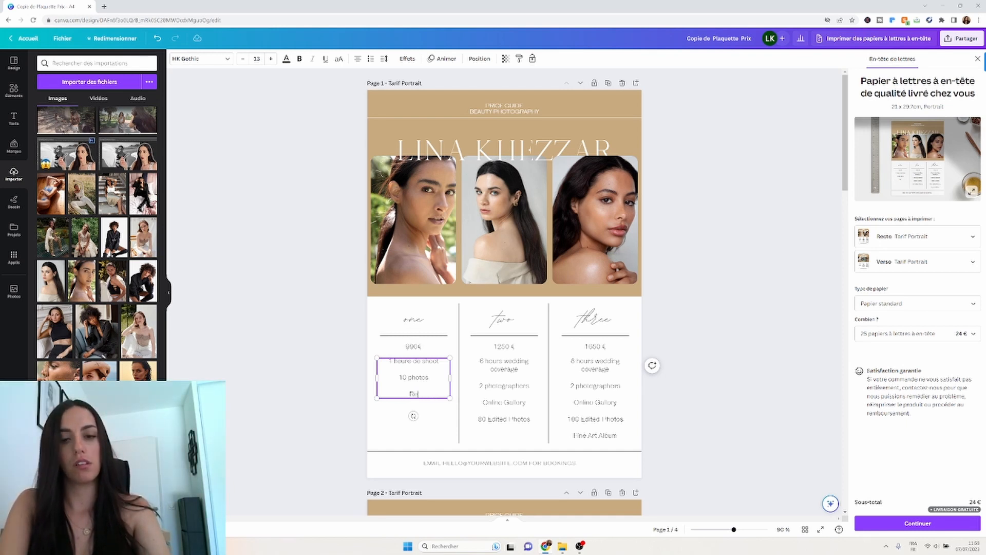
pyautogui.write('touche incl')
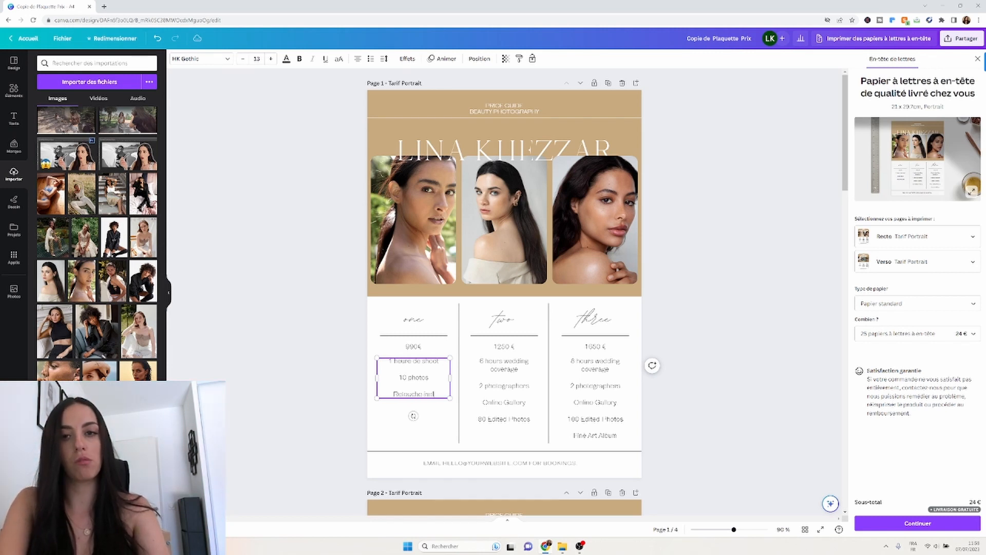
pyautogui.write('ues')
pyautogui.click(339, 401)
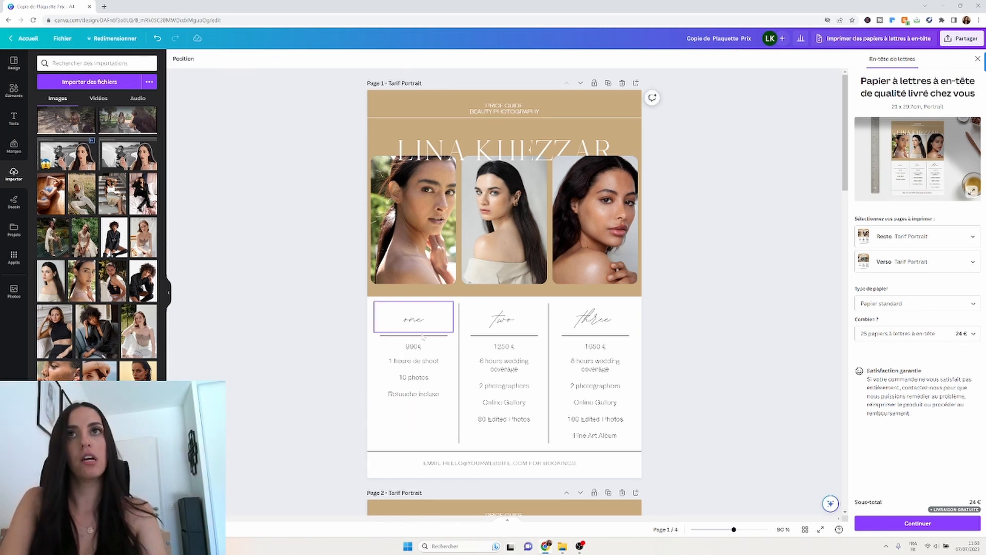
# Change column one's price from 990€ to 200€.
pyautogui.click(413, 346)
pyautogui.press('BackSpace')
pyautogui.press('BackSpace')
pyautogui.press('BackSpace')
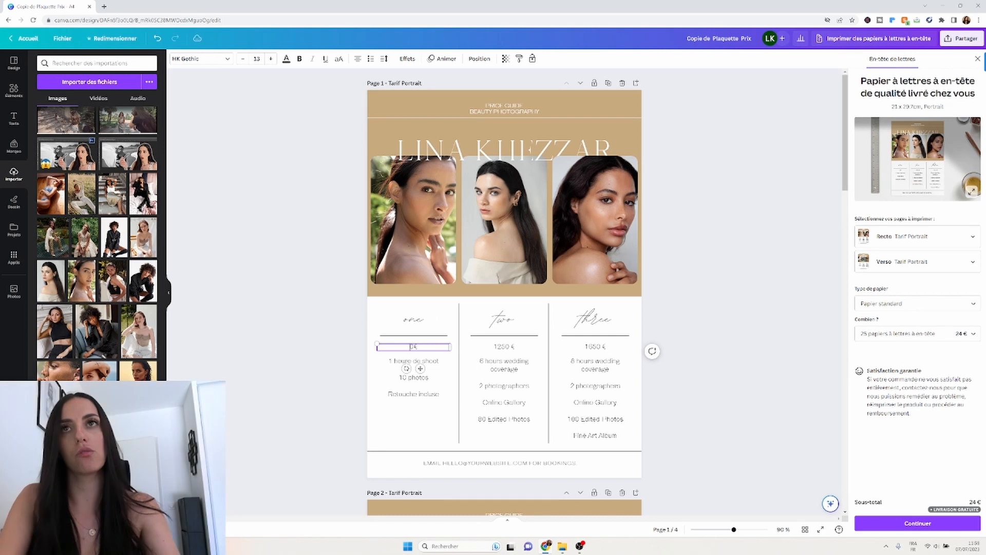
pyautogui.write('2000')
pyautogui.press('BackSpace')
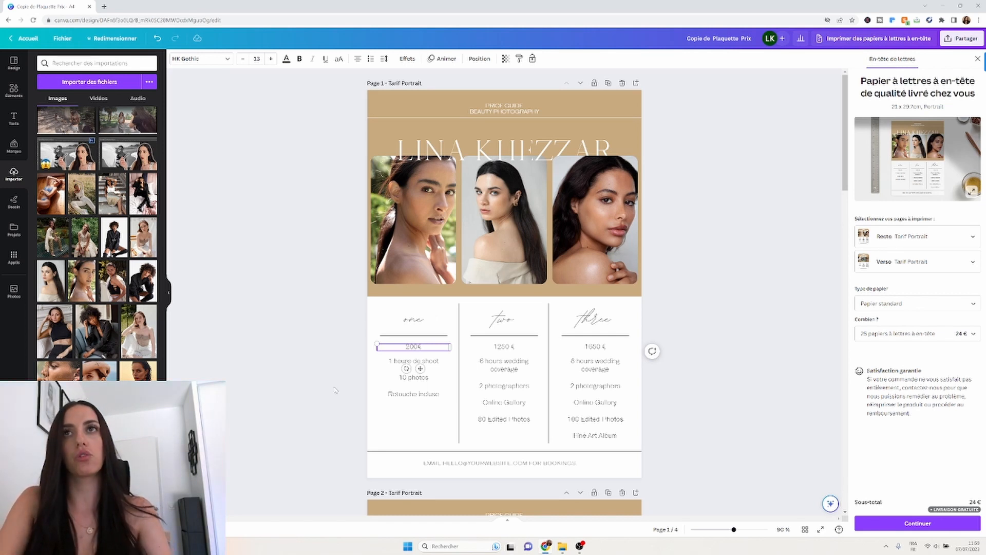
pyautogui.click(335, 390)
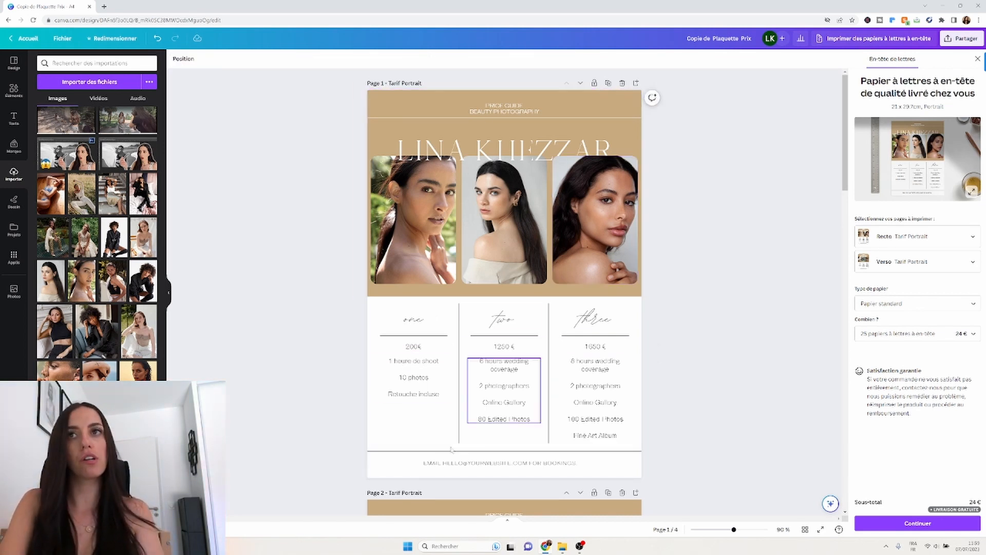
pyautogui.scroll(-2, 447, 427)
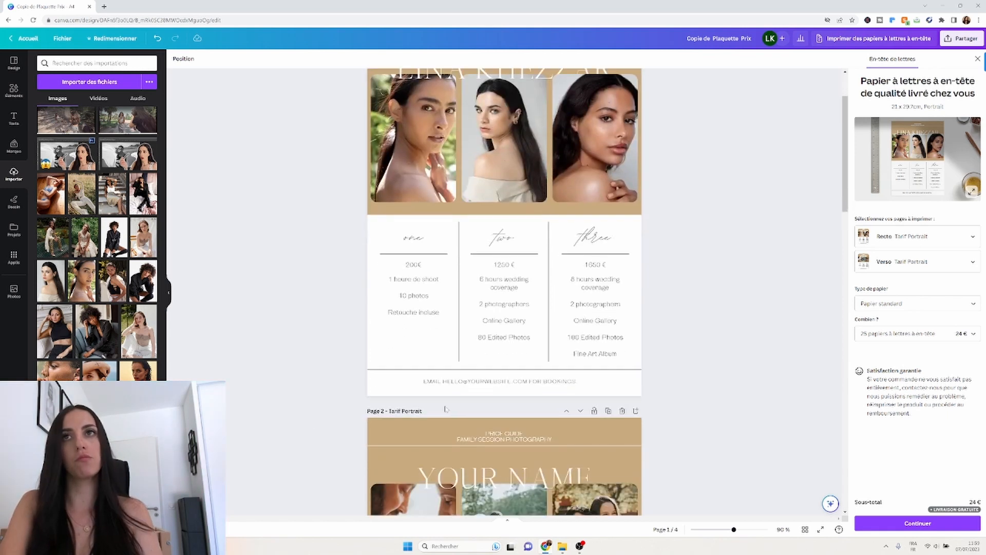
pyautogui.click(489, 382)
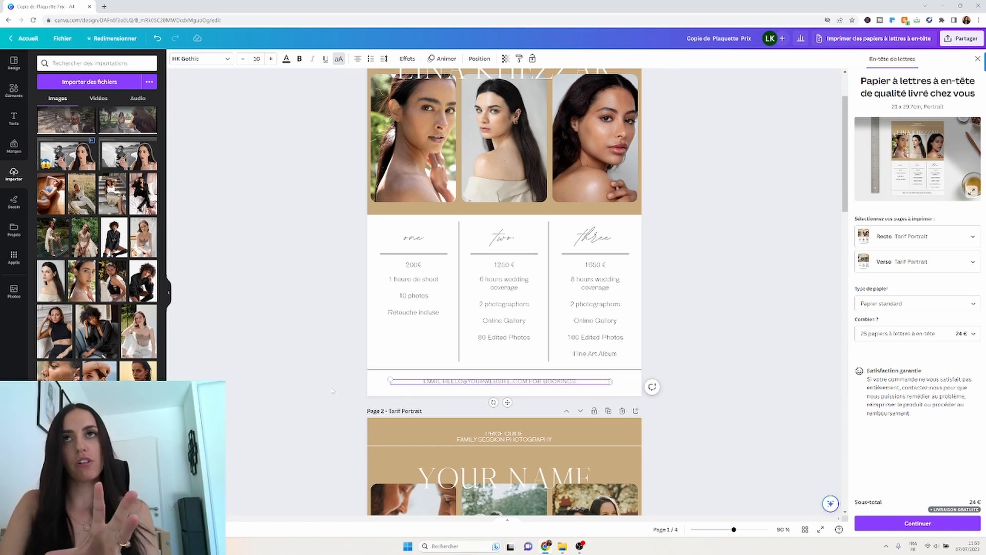
pyautogui.scroll(1, 332, 391)
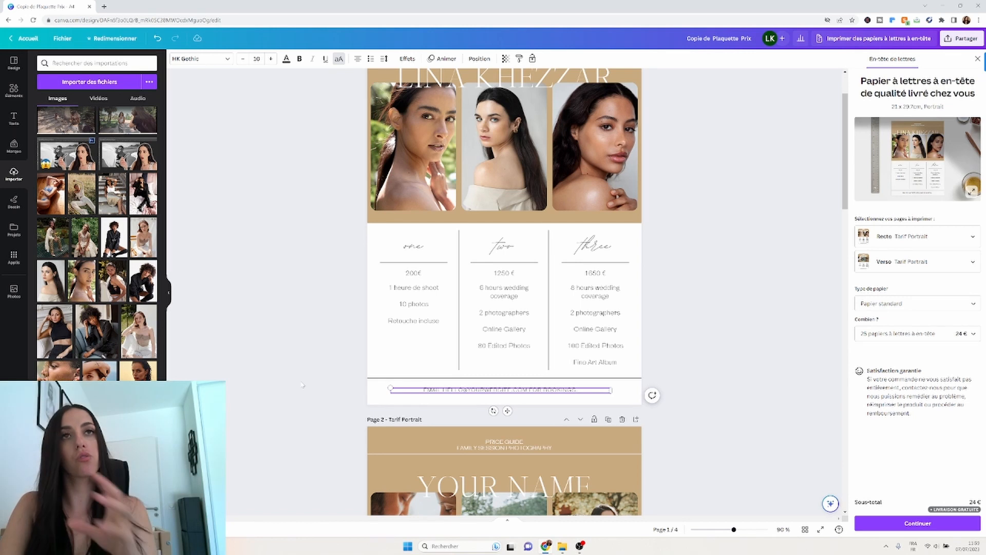
pyautogui.scroll(-1, 350, 394)
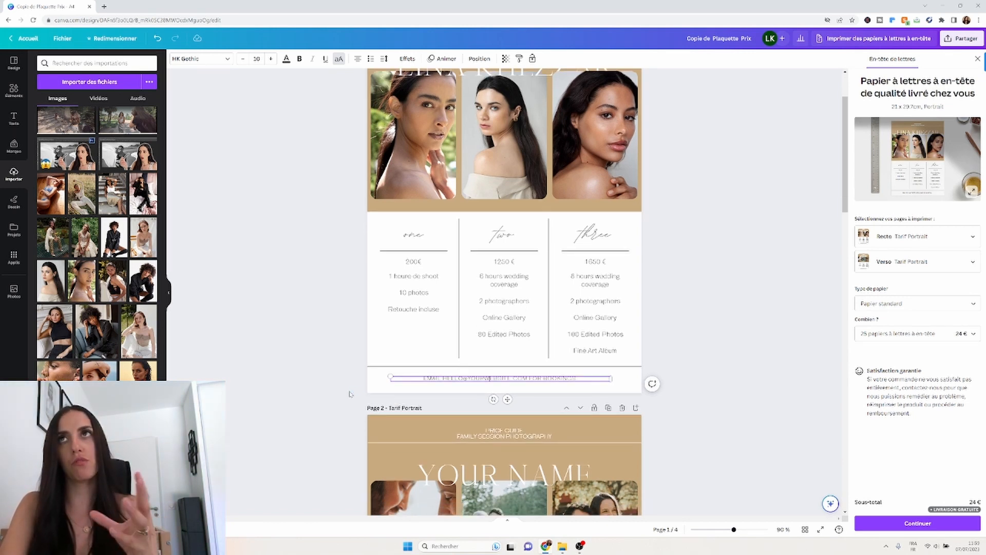
pyautogui.scroll(3, 349, 394)
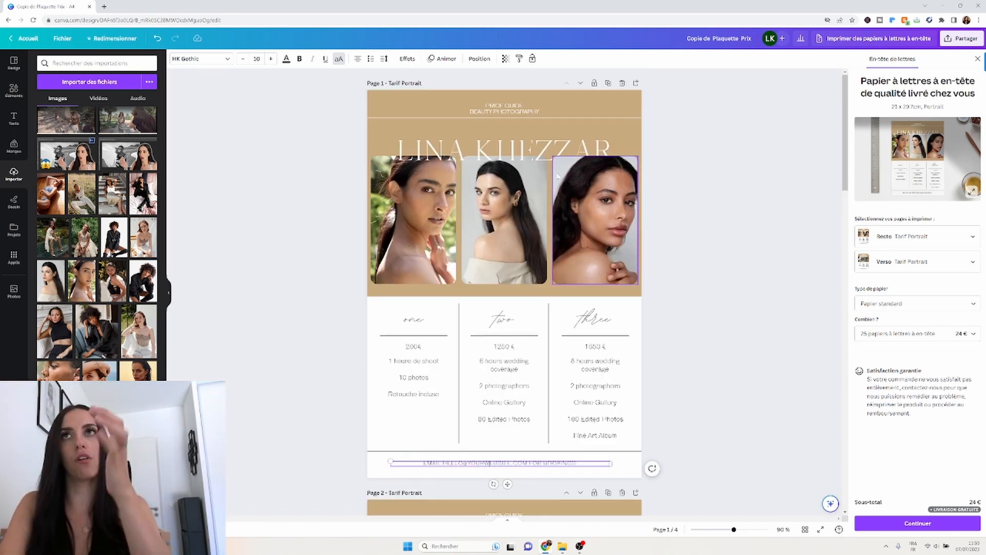
pyautogui.click(636, 118)
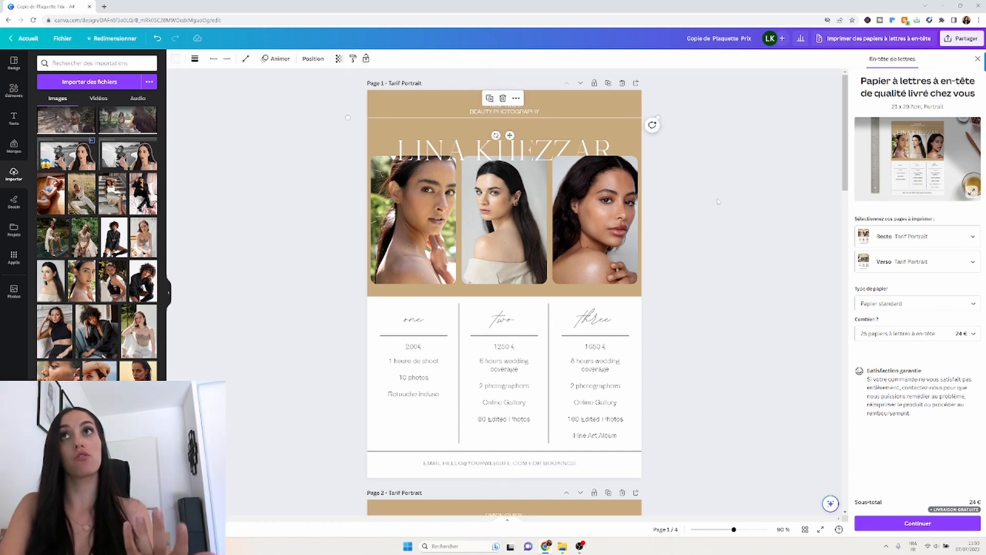
pyautogui.click(724, 240)
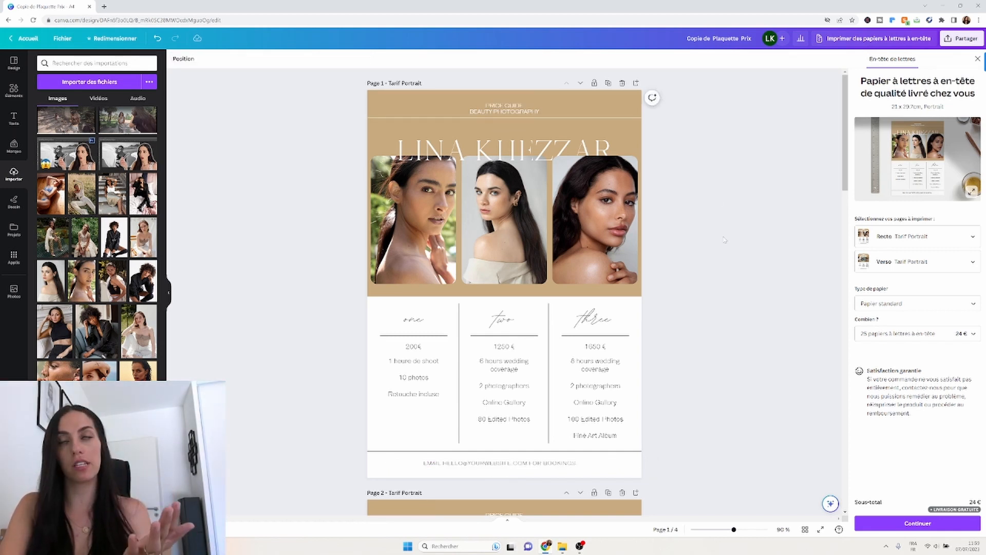
pyautogui.scroll(-1, 724, 239)
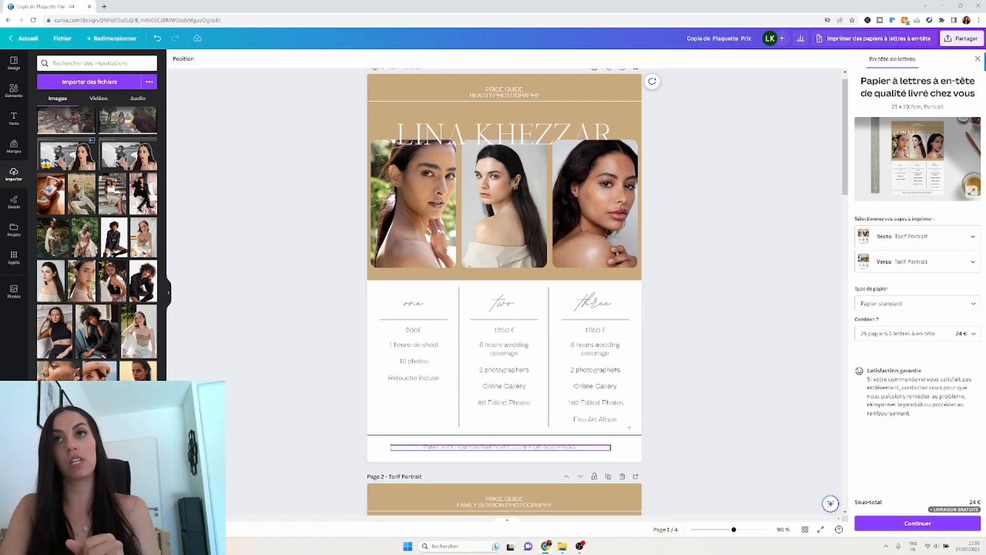
pyautogui.scroll(-1, 701, 426)
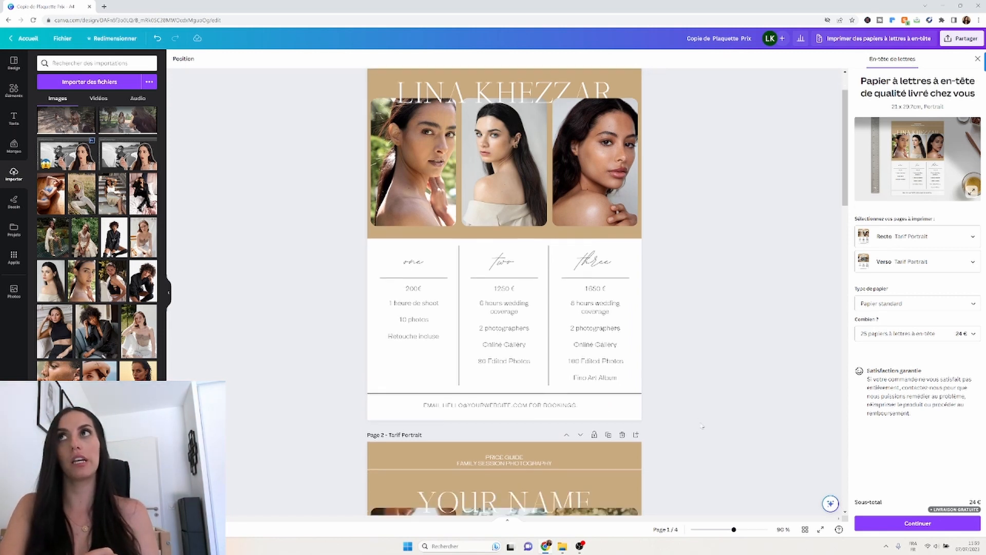
pyautogui.scroll(-1, 702, 426)
pyautogui.scroll(2, 702, 425)
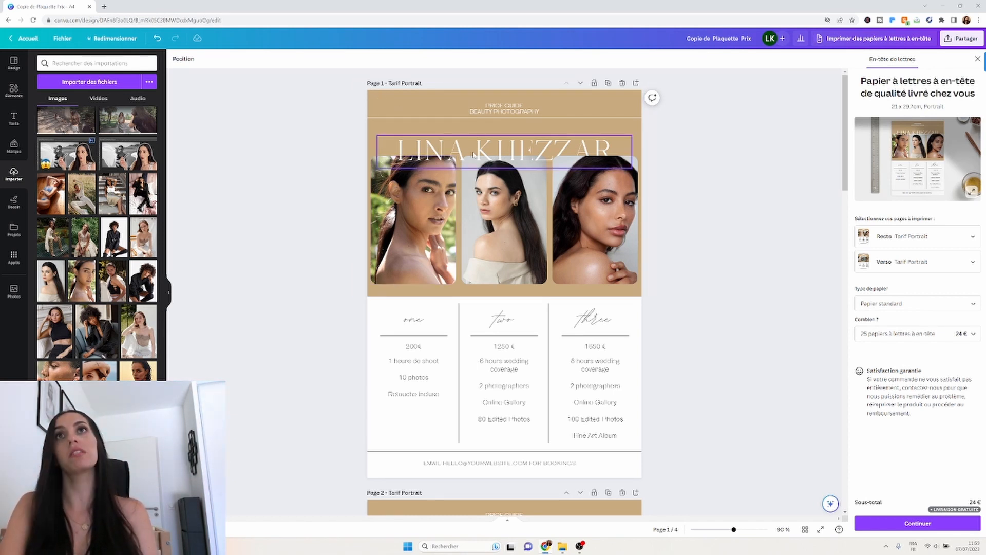
# Try dark and violet on the photographer's name title, then set it to white.
pyautogui.click(444, 158)
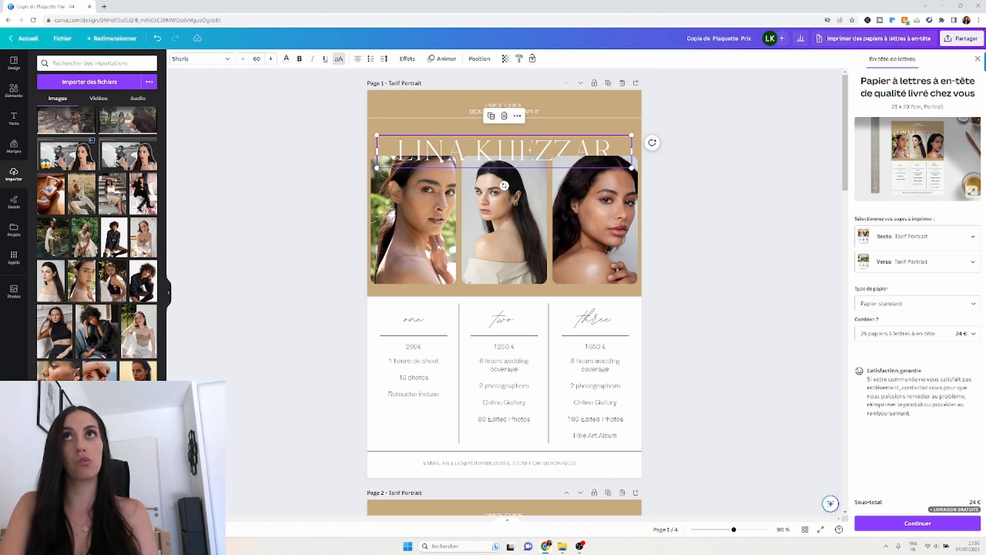
pyautogui.click(286, 58)
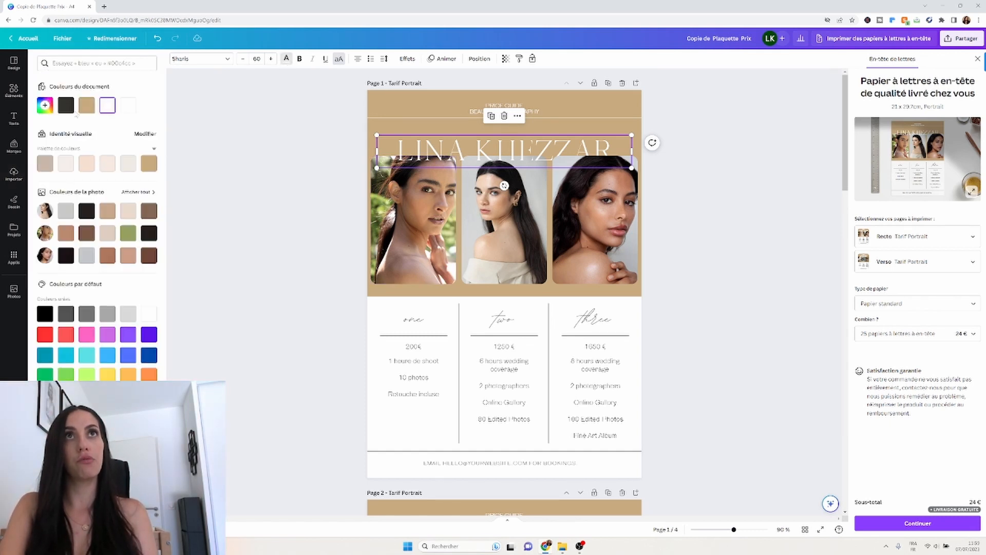
pyautogui.click(65, 105)
pyautogui.click(147, 336)
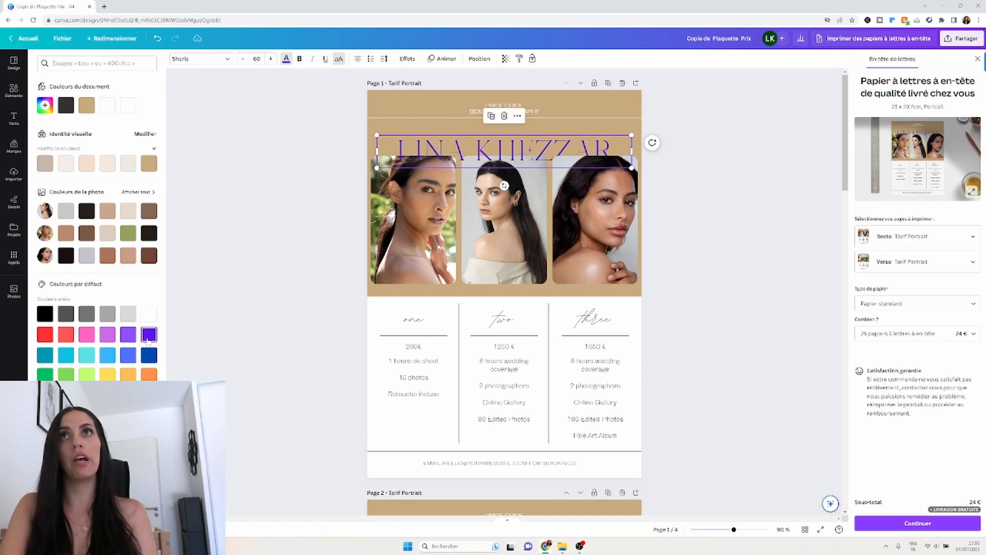
pyautogui.click(108, 105)
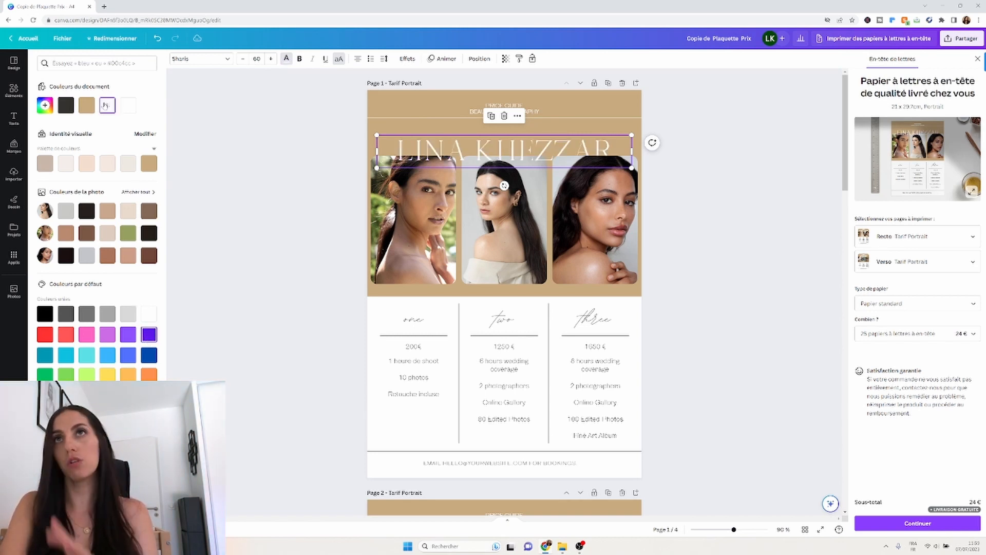
pyautogui.click(381, 104)
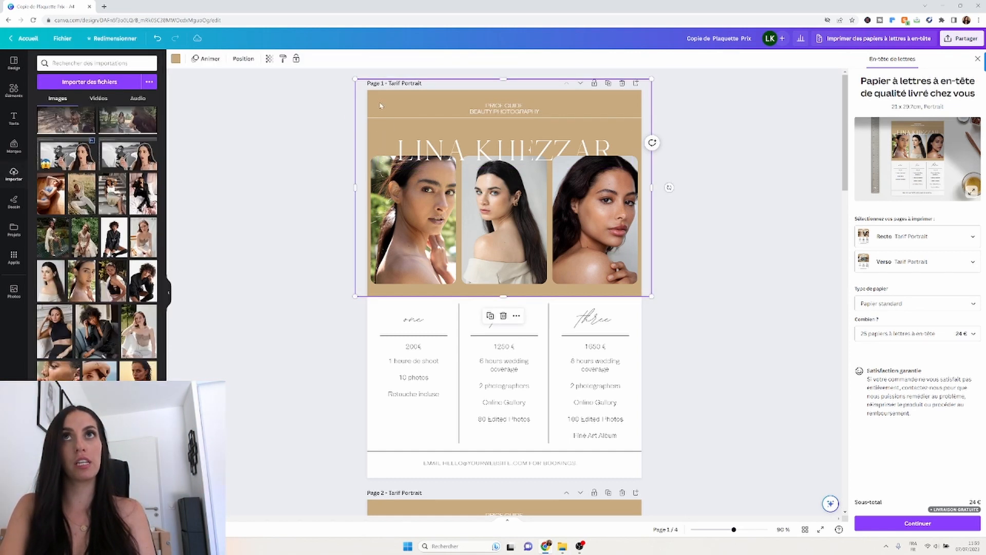
# Try blue and grey on the header block, then give it a blue-to-pink gradient fill.
pyautogui.click(176, 59)
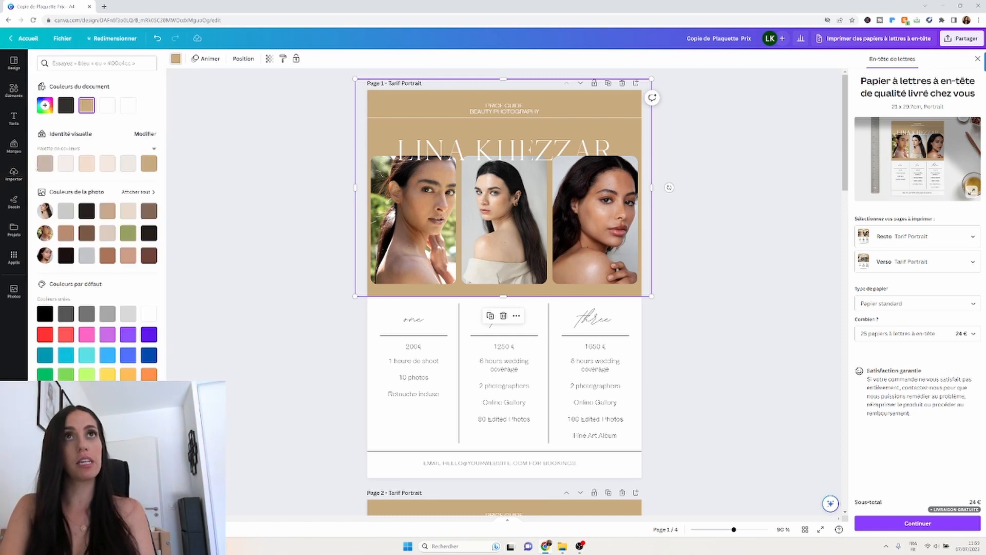
pyautogui.click(132, 357)
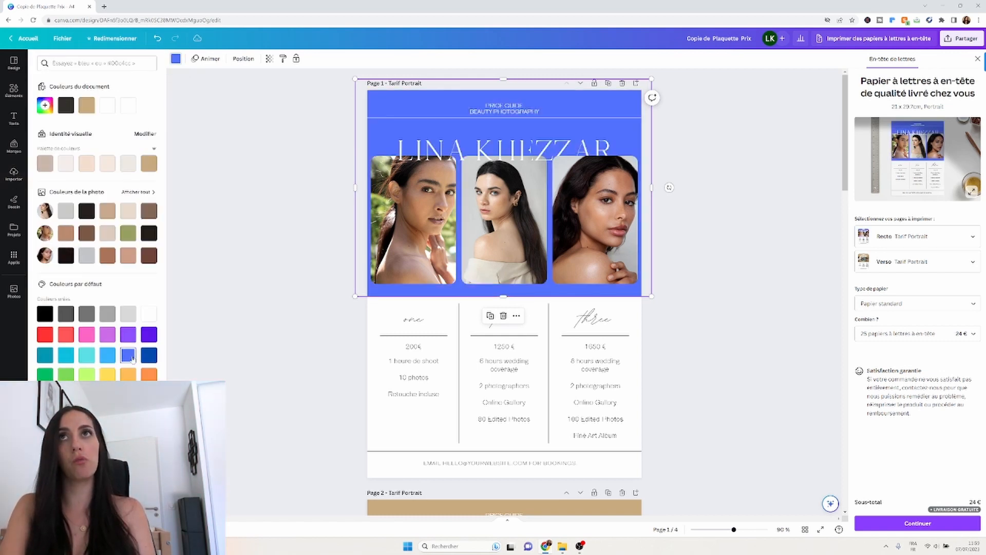
pyautogui.click(87, 314)
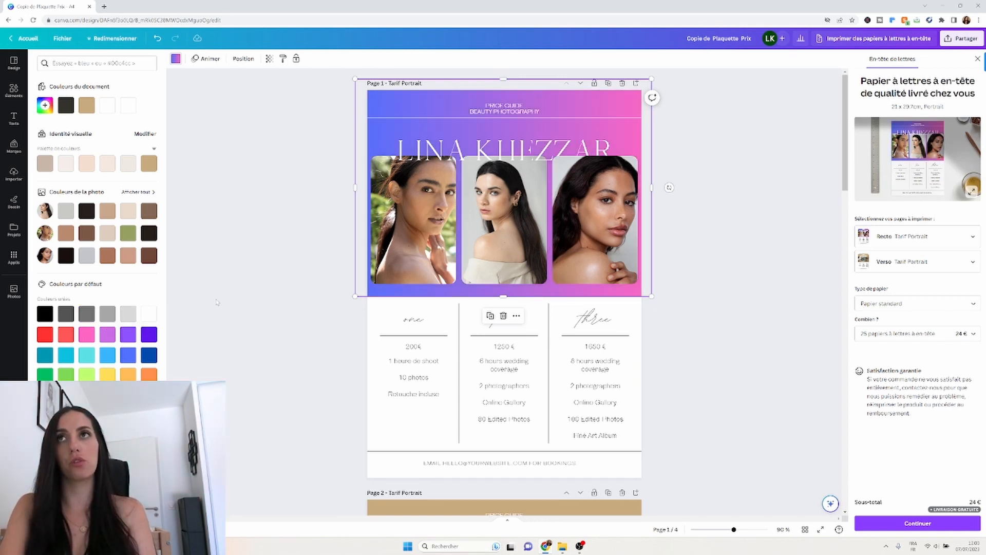
pyautogui.click(175, 59)
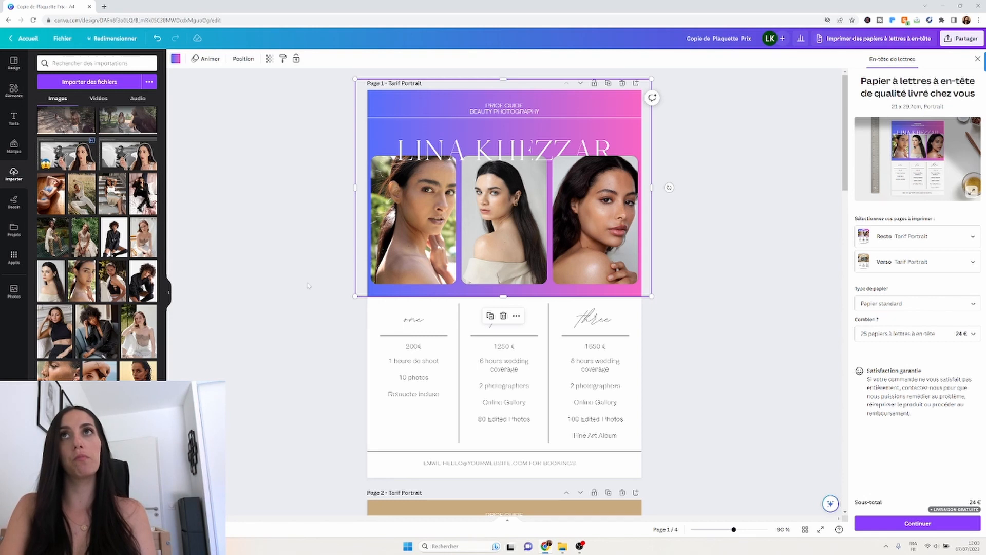
pyautogui.scroll(-1, 308, 286)
pyautogui.click(311, 323)
pyautogui.scroll(1, 310, 323)
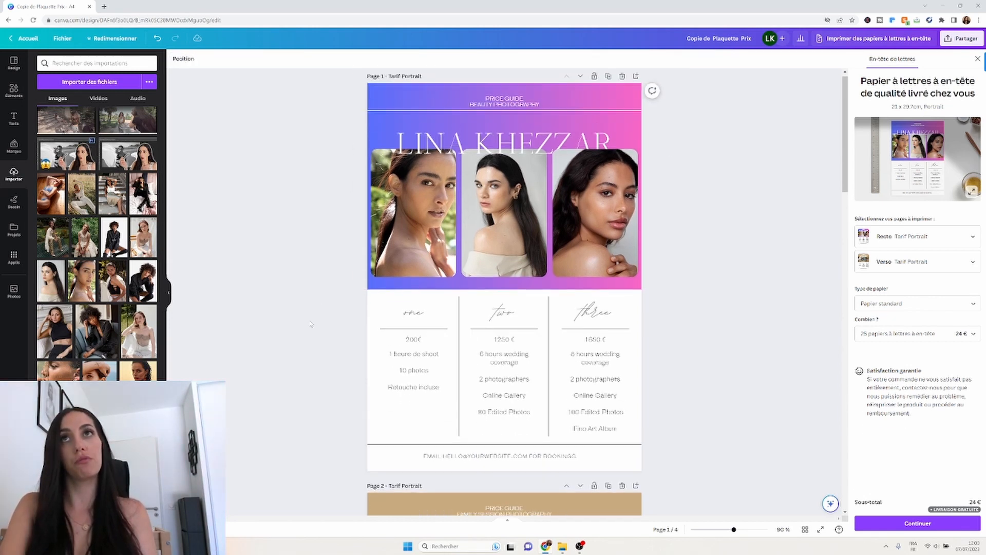
pyautogui.click(439, 143)
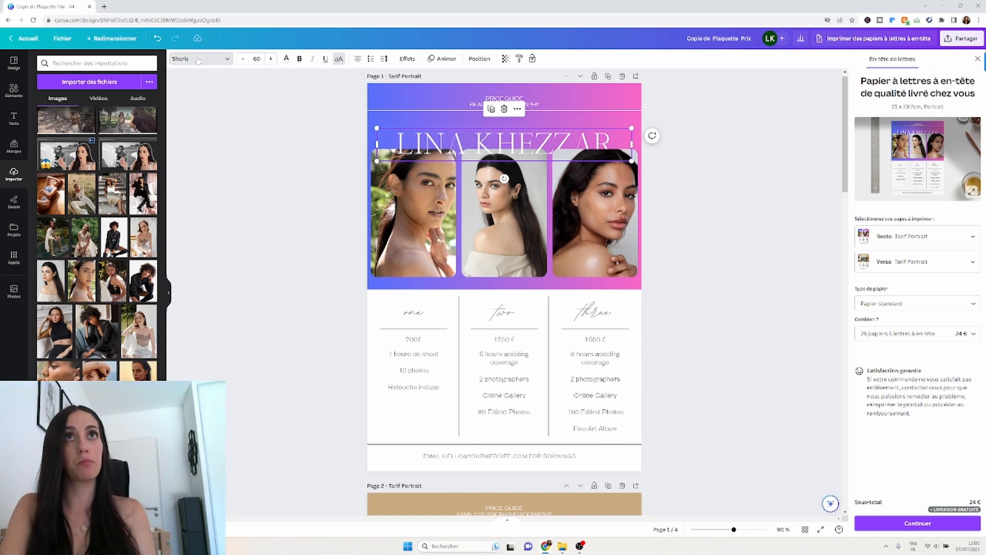
pyautogui.click(227, 61)
pyautogui.click(227, 61)
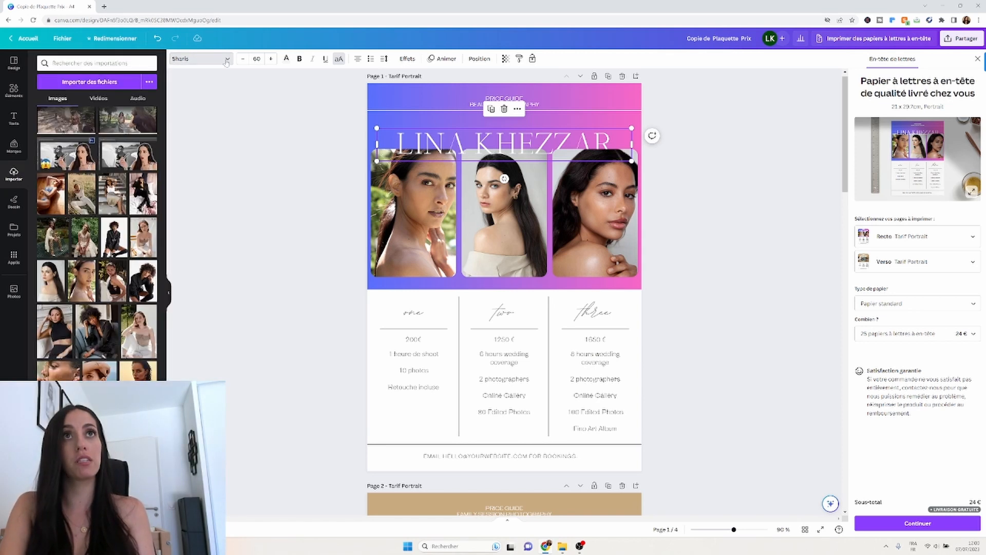
pyautogui.click(227, 60)
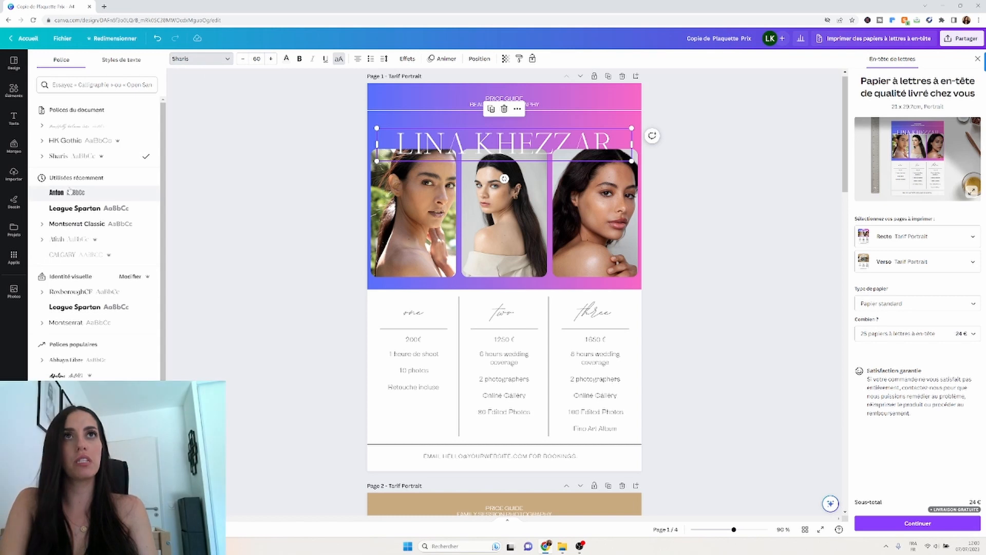
pyautogui.click(71, 209)
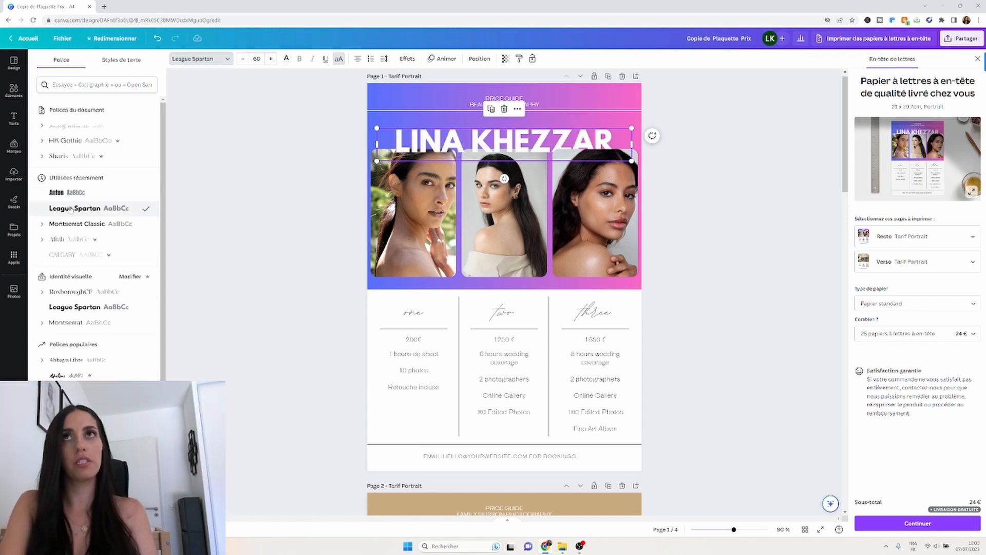
pyautogui.click(72, 242)
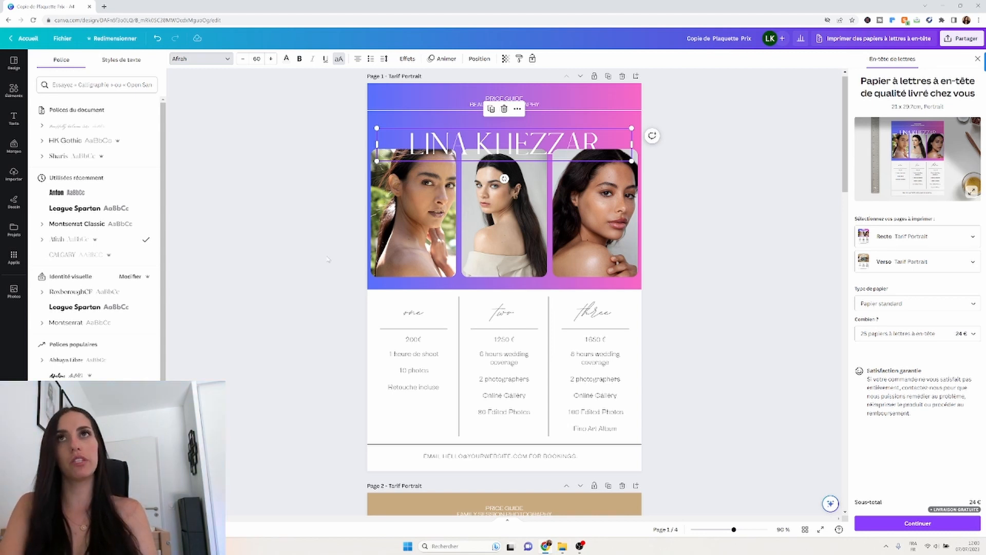
pyautogui.scroll(-6, 328, 259)
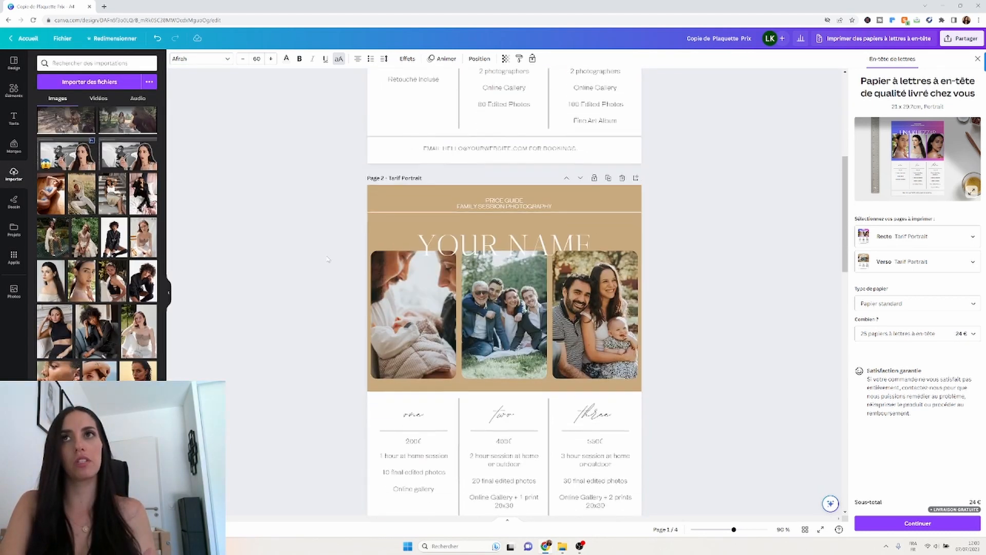
pyautogui.scroll(5, 327, 259)
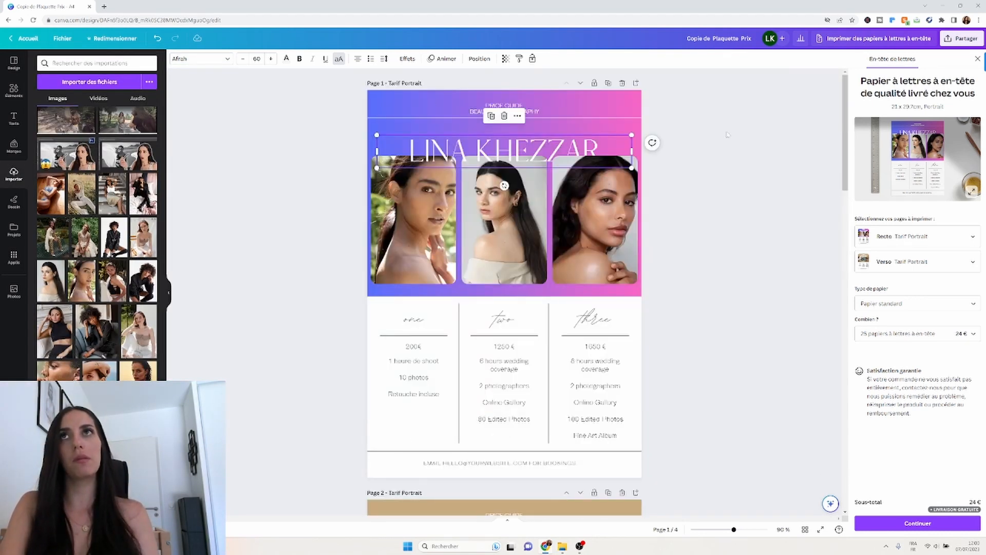
pyautogui.click(811, 176)
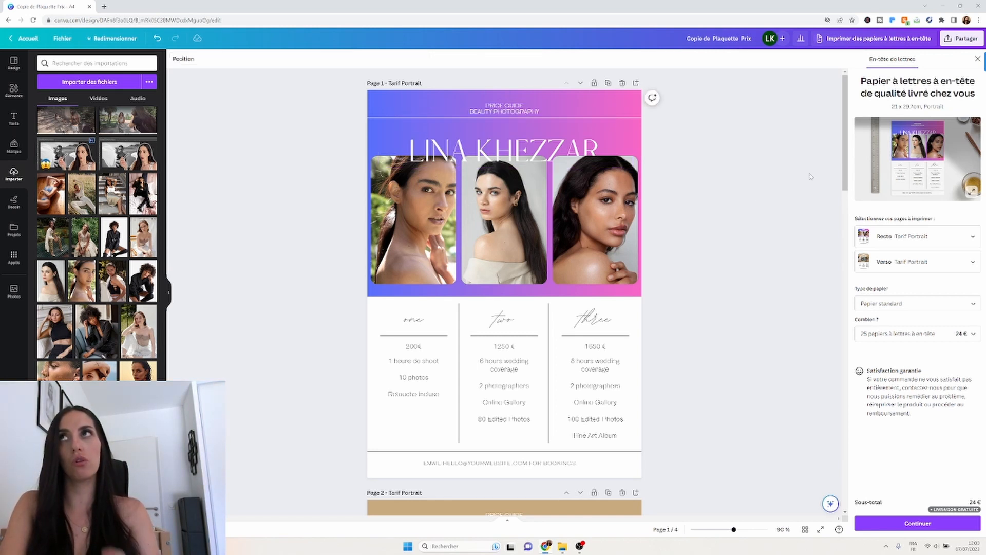
# Set the download to export only Page 1 (current page) and pick JPG as the file type.
pyautogui.click(967, 39)
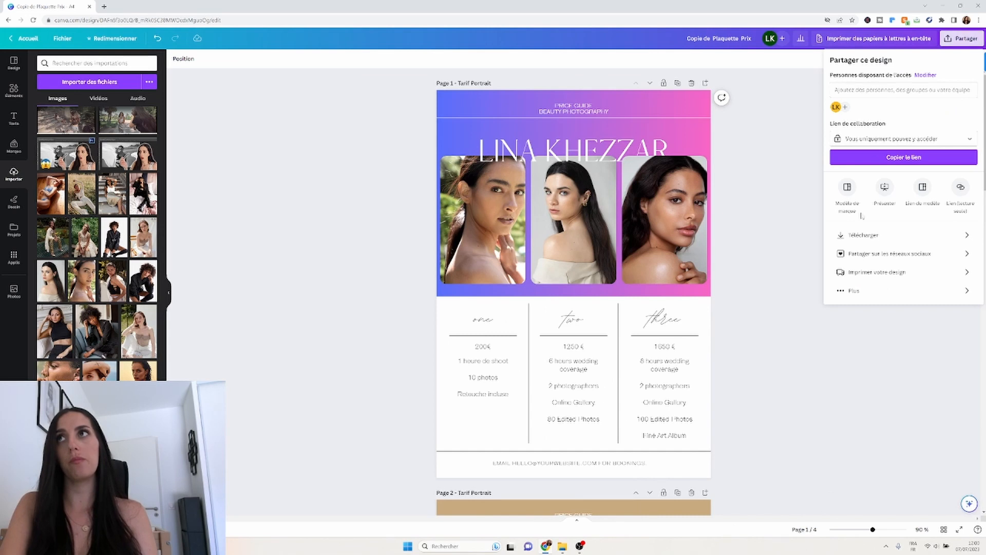
pyautogui.click(861, 236)
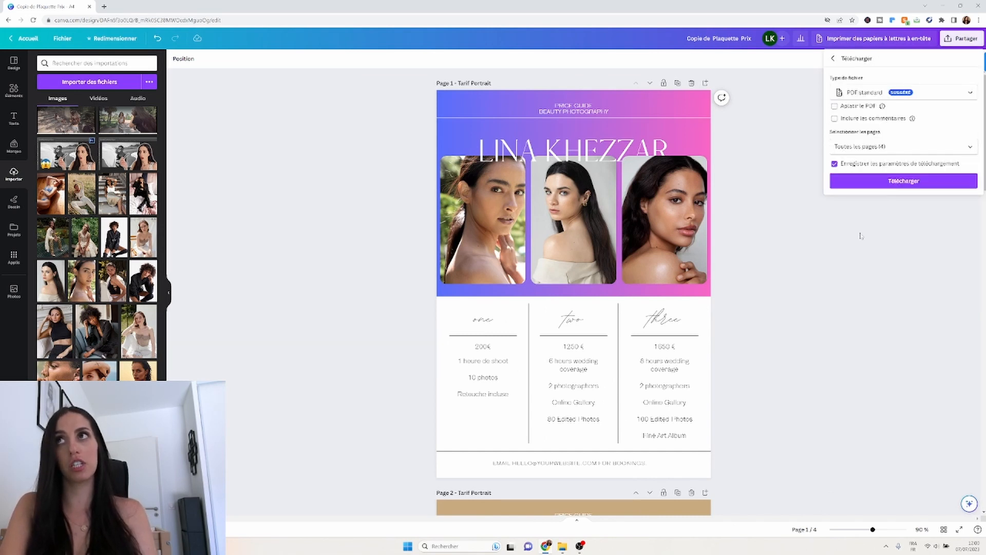
pyautogui.click(970, 154)
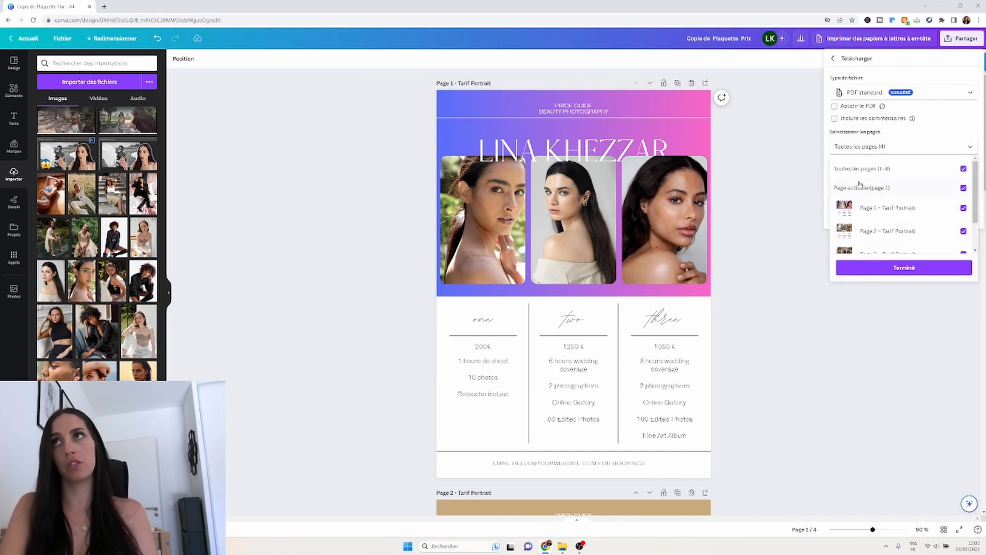
pyautogui.click(964, 169)
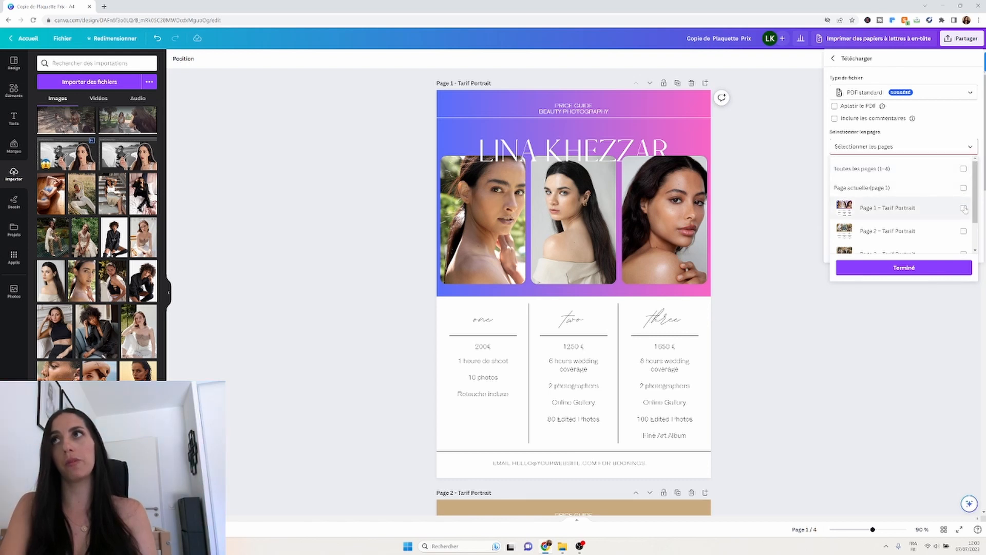
pyautogui.click(963, 207)
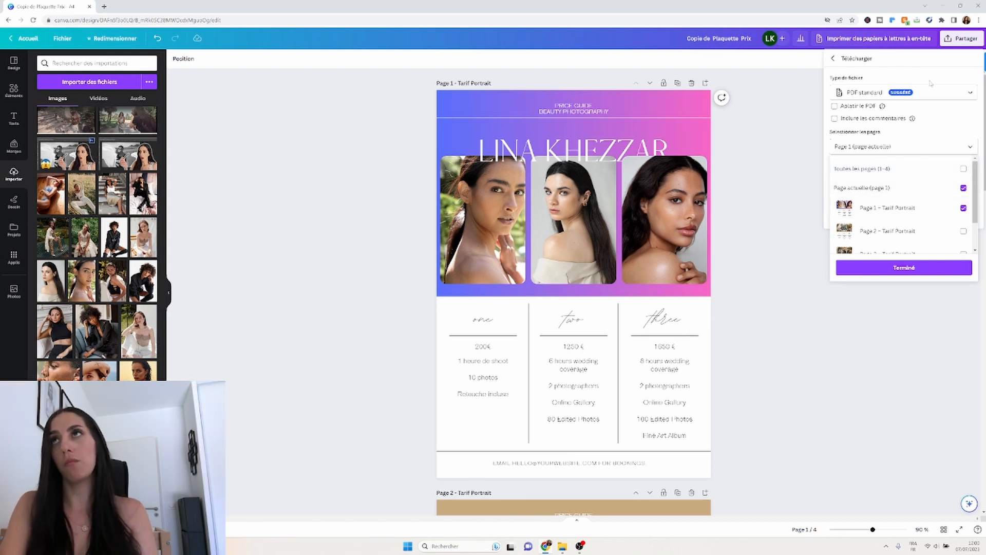
pyautogui.click(934, 99)
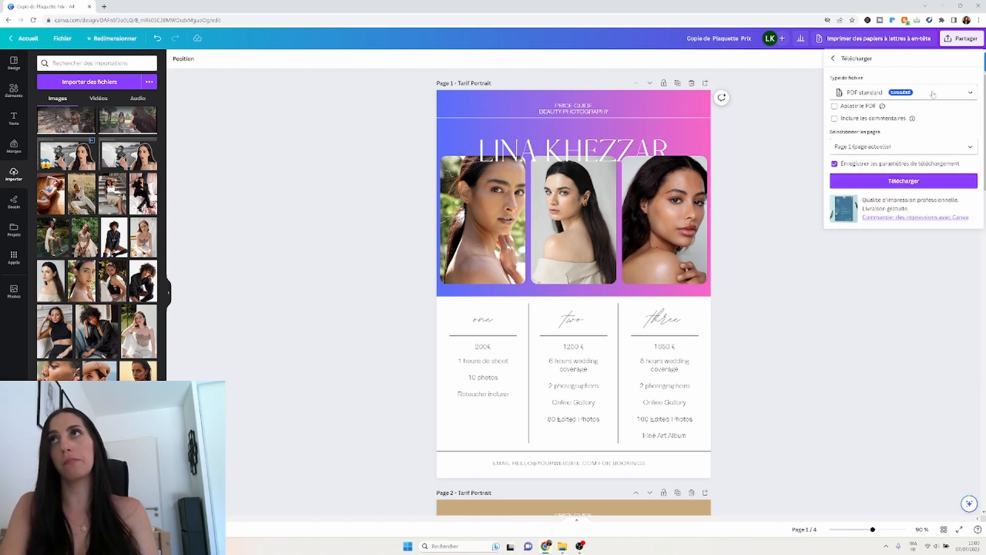
pyautogui.click(970, 93)
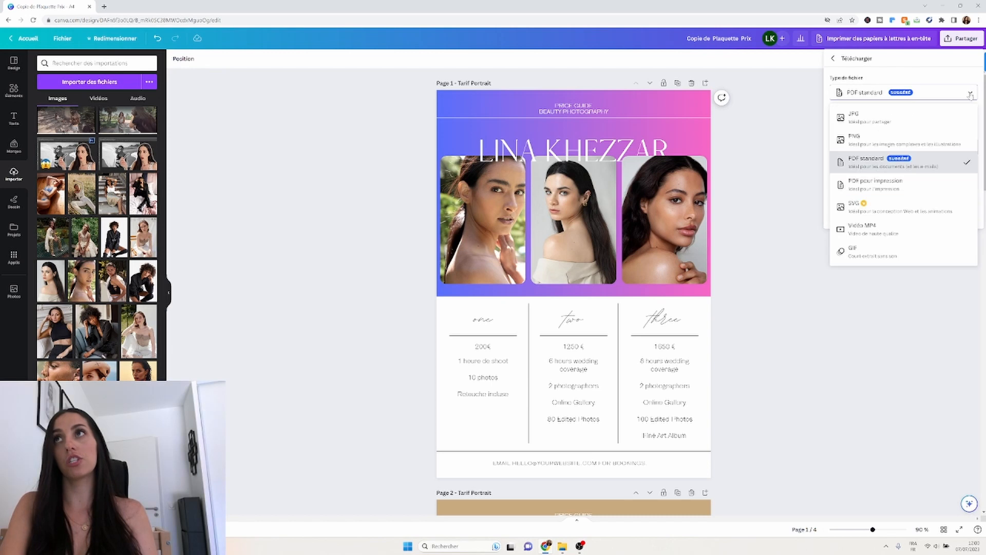
pyautogui.click(854, 122)
# Download page 1 as Tarif Portrait.jpg, check it in Windows Photos, then close the preview.
pyautogui.click(864, 219)
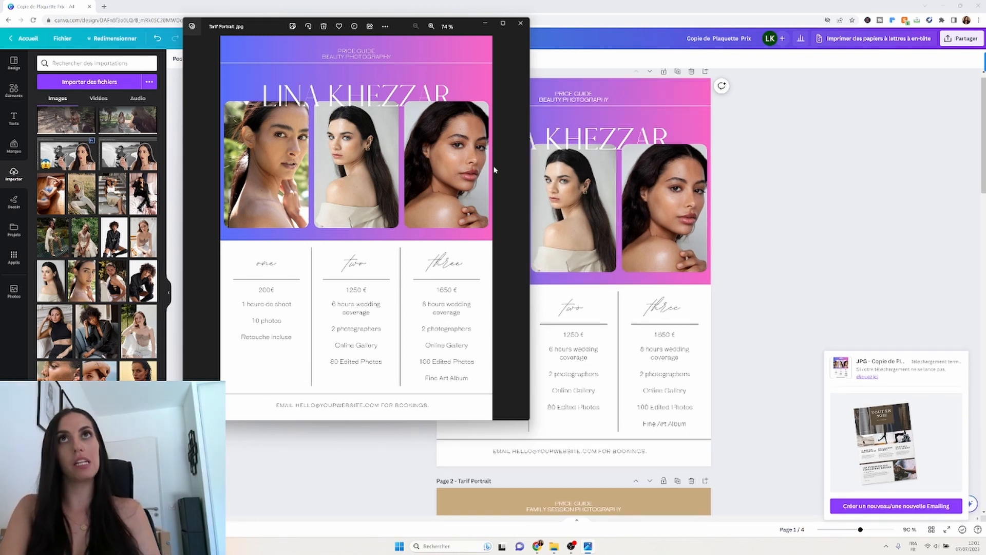
pyautogui.click(520, 23)
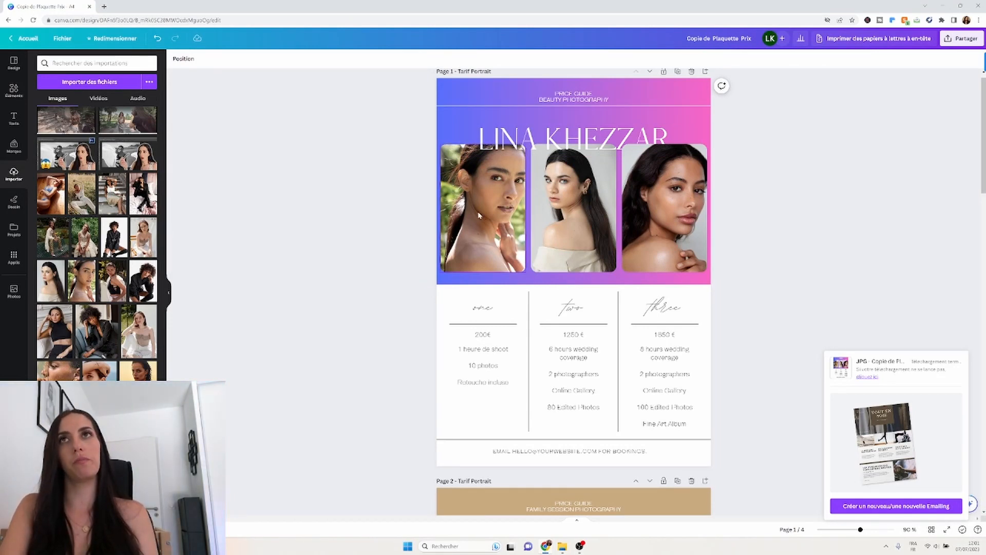
pyautogui.click(13, 93)
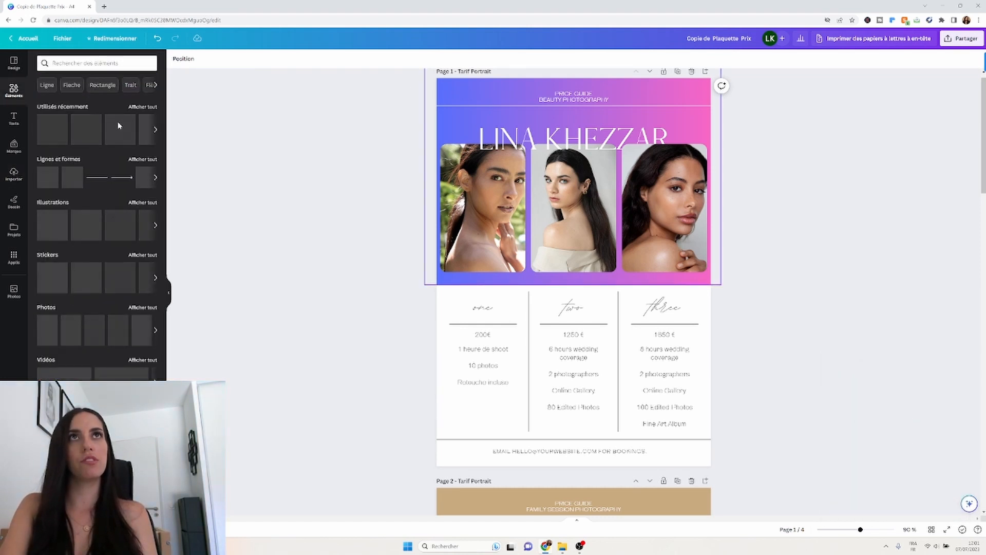
pyautogui.click(77, 63)
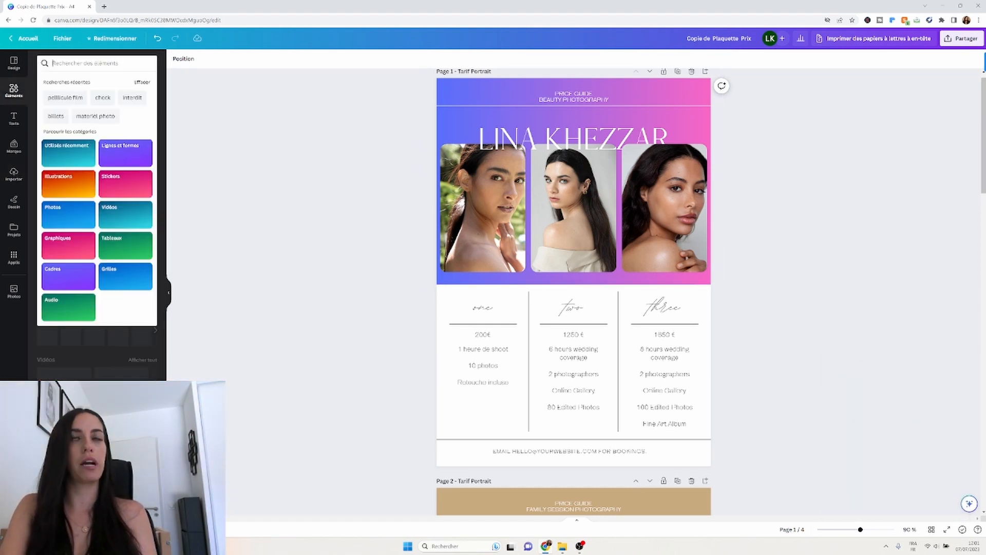
pyautogui.write('beauty photography')
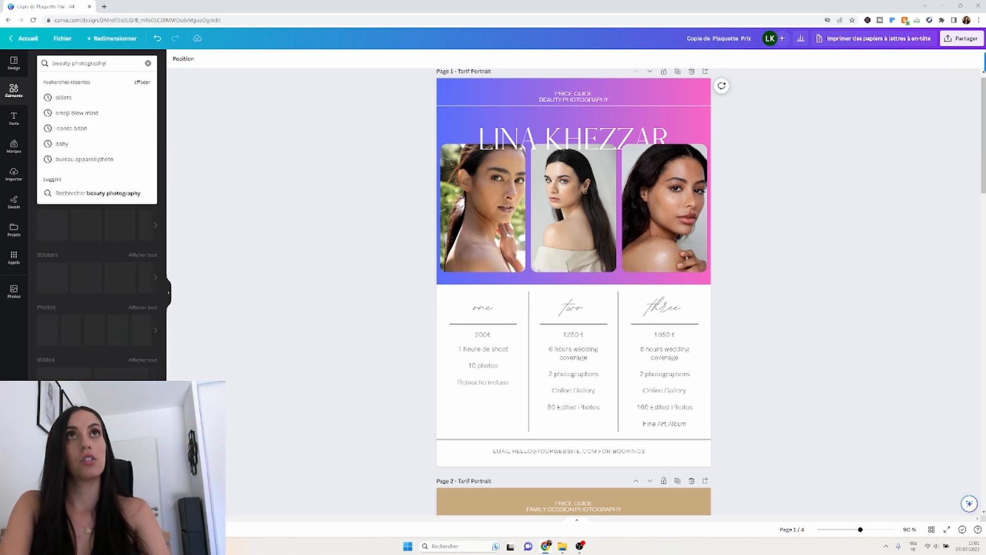
pyautogui.press('Return')
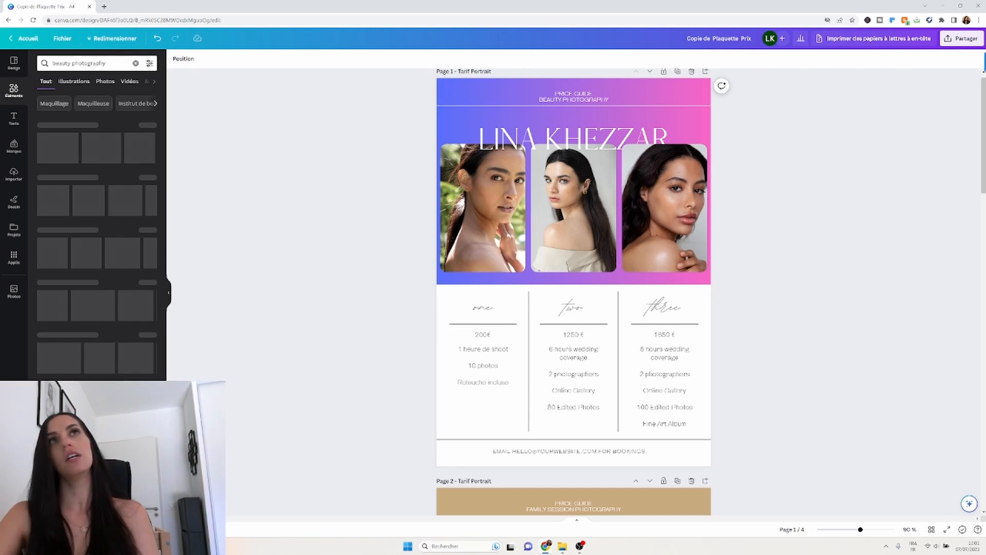
pyautogui.click(105, 82)
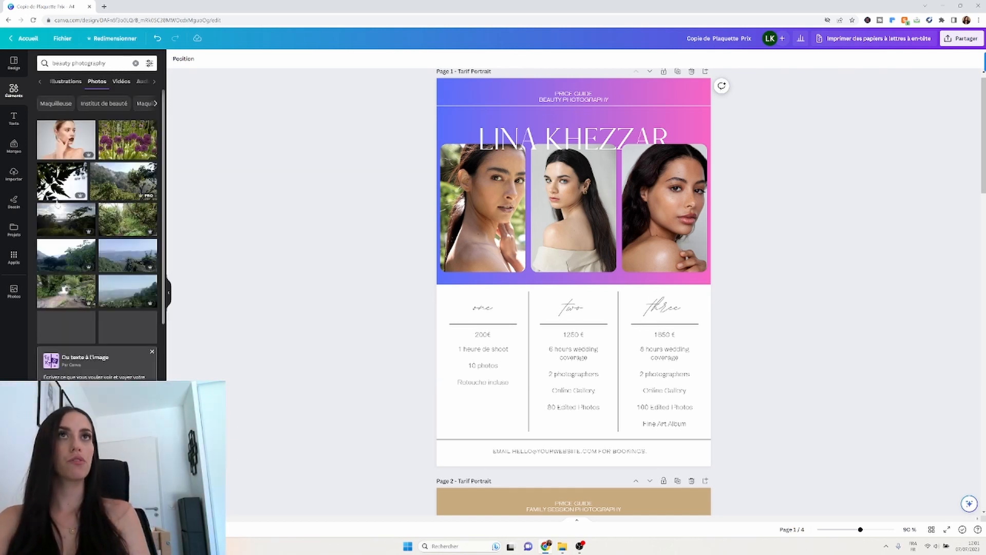
pyautogui.scroll(-3, 77, 282)
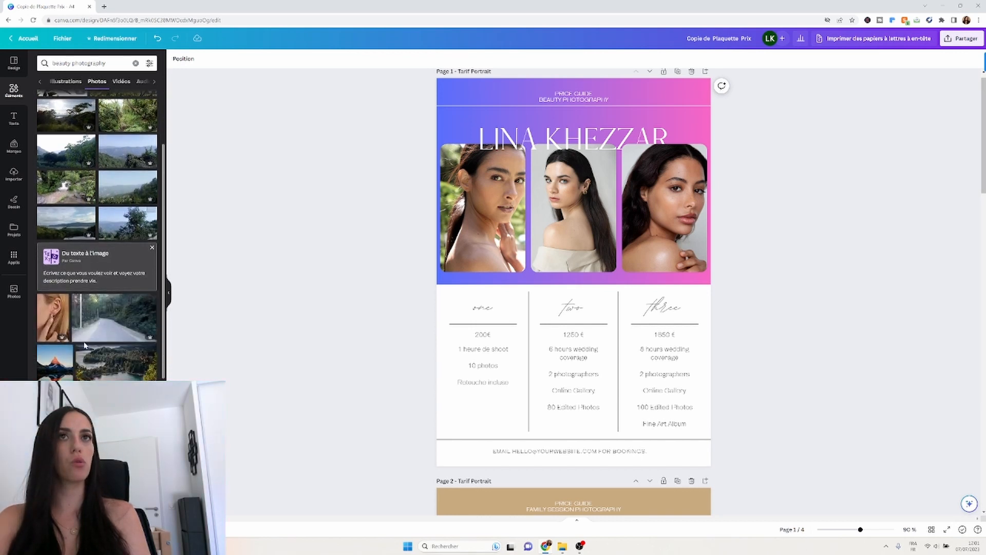
pyautogui.scroll(-2, 85, 346)
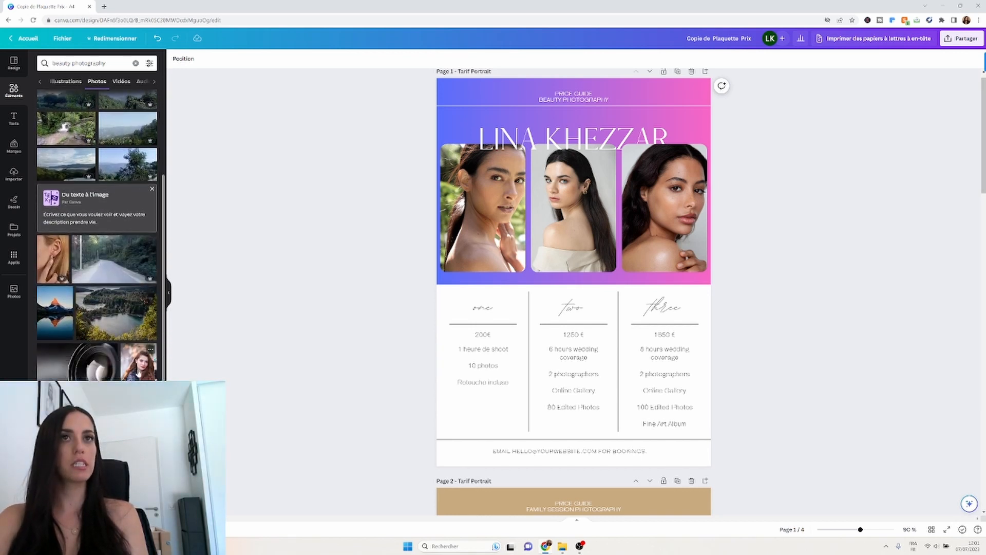
pyautogui.scroll(-2, 97, 236)
pyautogui.scroll(-2, 97, 236)
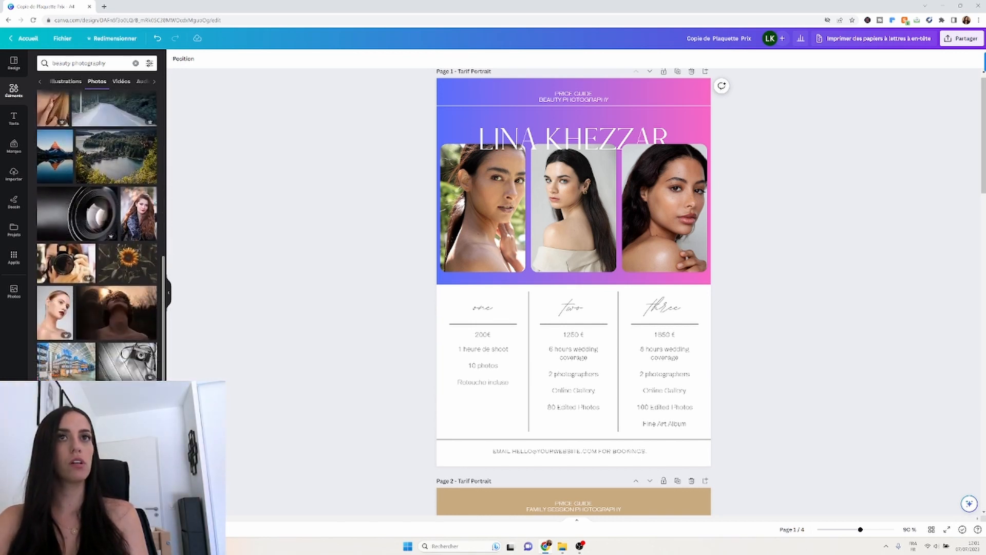
pyautogui.scroll(-2, 97, 237)
pyautogui.scroll(-2, 96, 236)
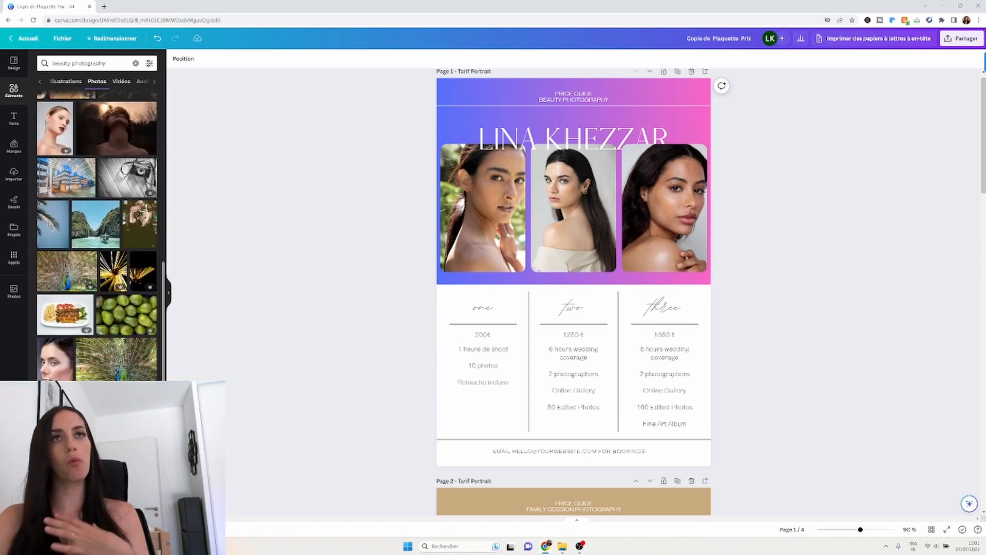
pyautogui.scroll(-7, 96, 236)
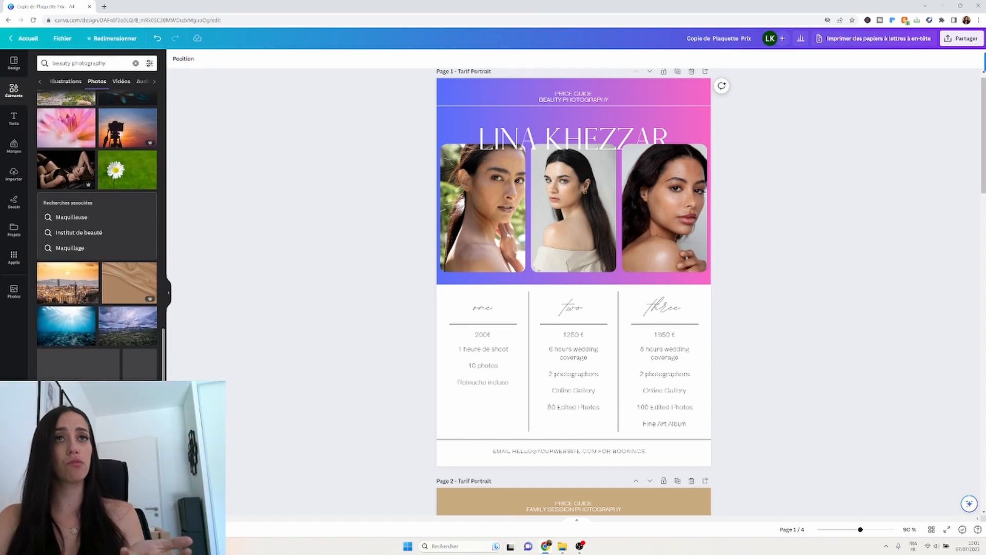
pyautogui.scroll(-3, 97, 288)
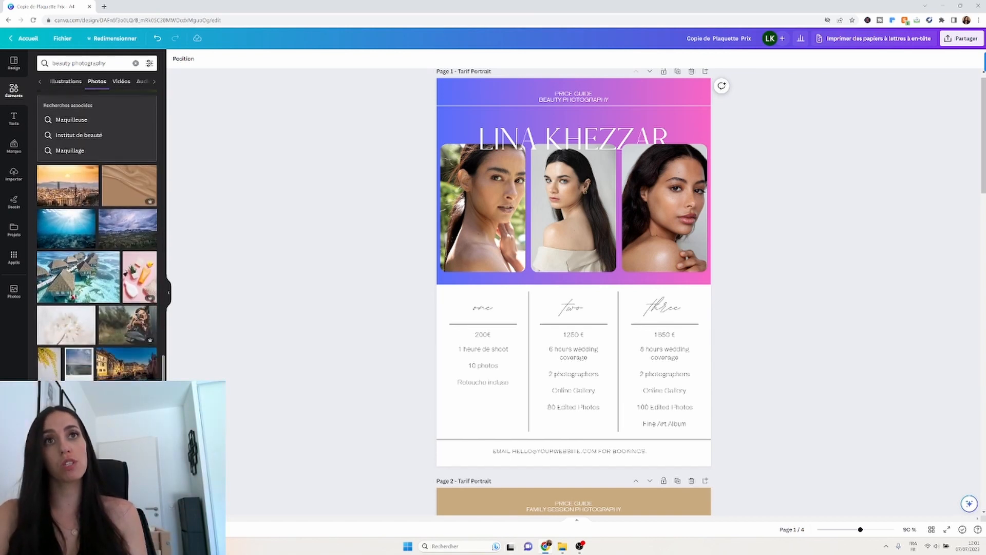
pyautogui.scroll(-4, 96, 236)
pyautogui.scroll(-3, 96, 237)
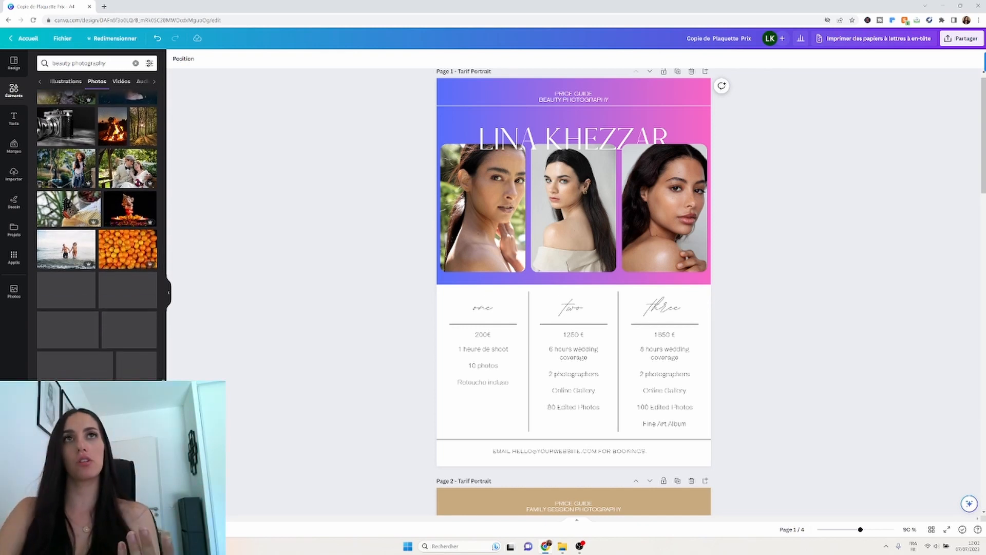
pyautogui.scroll(-10, 96, 237)
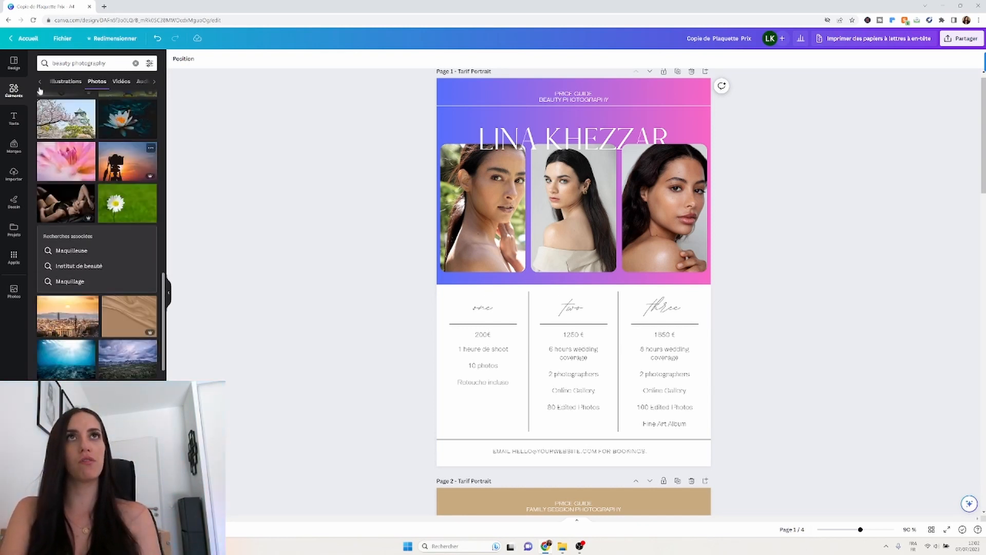
# Search Elements for "wedding photography", correcting the misspelled query.
pyautogui.moveTo(72, 63); pyautogui.dragTo(59, 63)
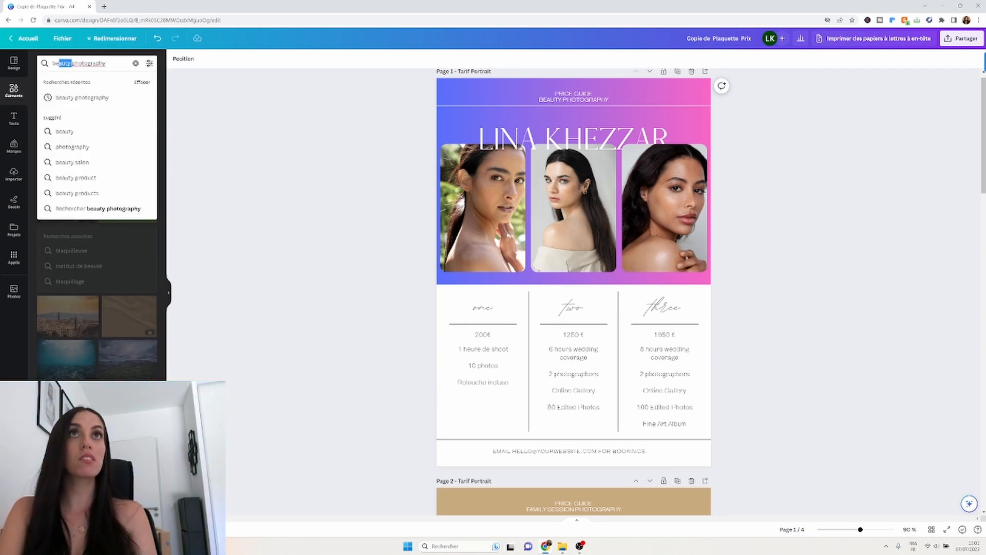
pyautogui.write('weeding')
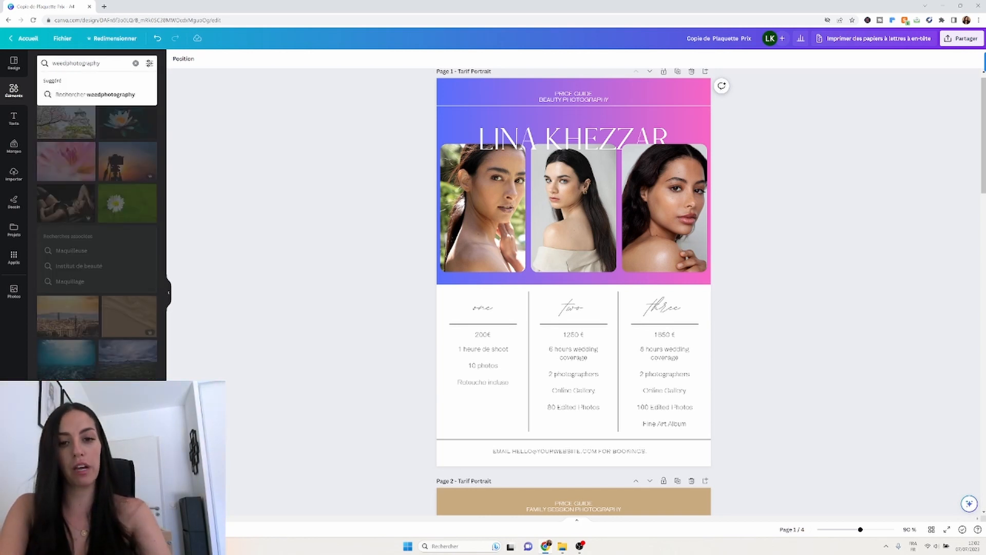
pyautogui.press('Return')
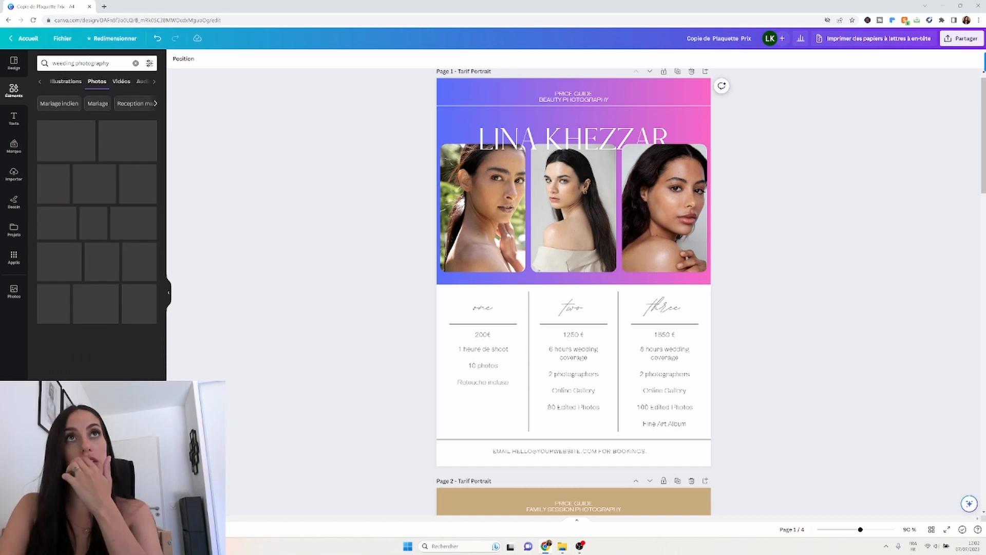
pyautogui.click(59, 63)
pyautogui.press('Delete')
pyautogui.write('d')
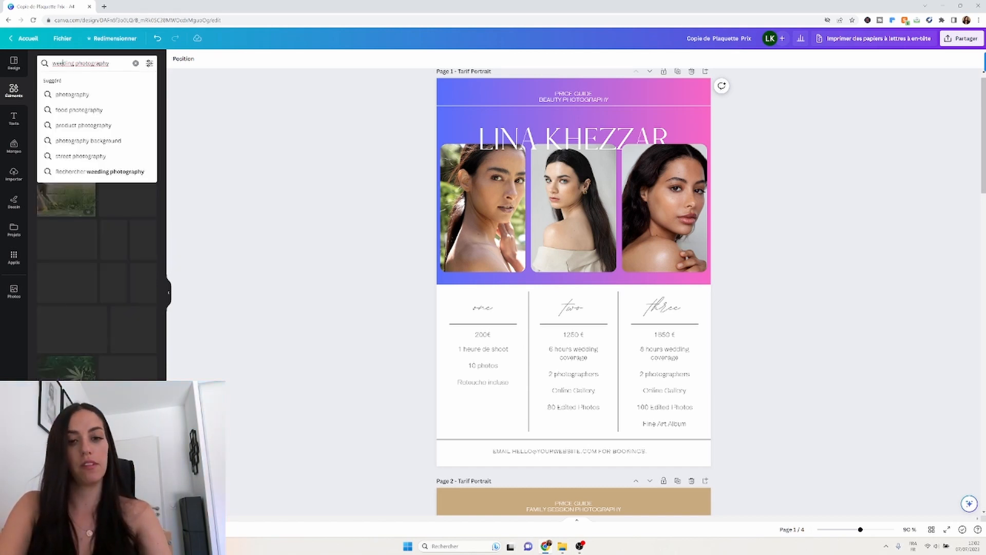
pyautogui.press('Return')
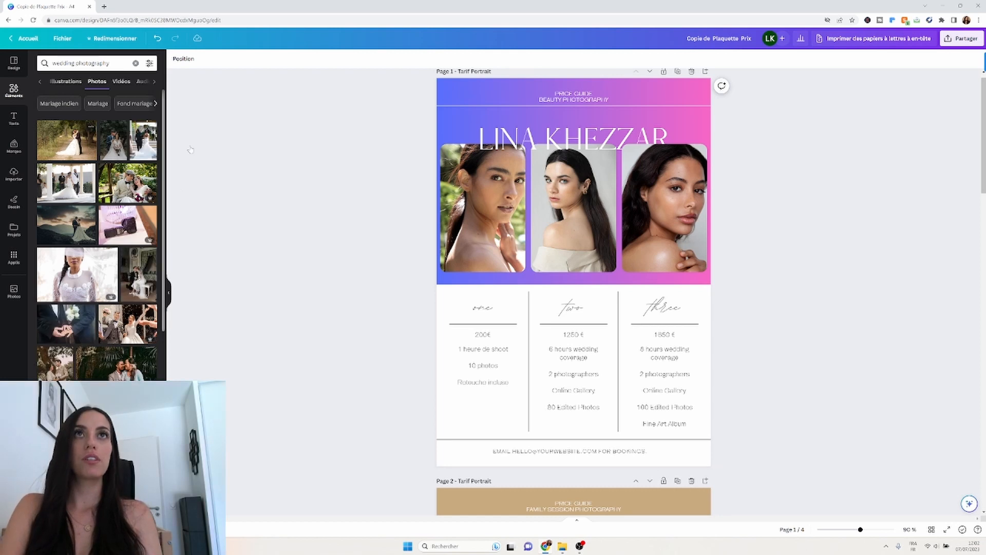
# Fill the left, middle and right portrait frames with three wedding couple photos.
pyautogui.moveTo(66, 140); pyautogui.dragTo(483, 208)
pyautogui.moveTo(118, 149); pyautogui.dragTo(537, 199)
pyautogui.moveTo(80, 181); pyautogui.dragTo(668, 221)
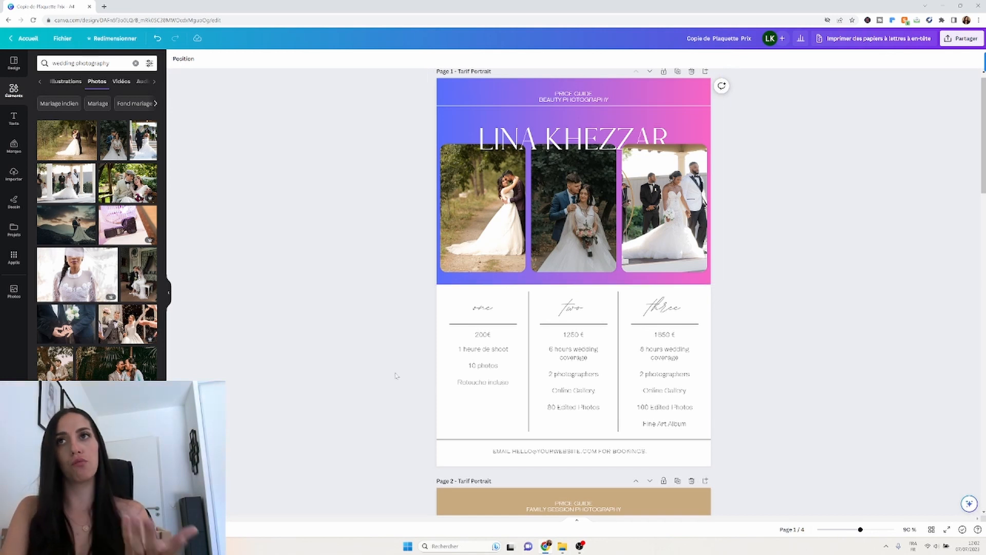
pyautogui.scroll(-1, 396, 375)
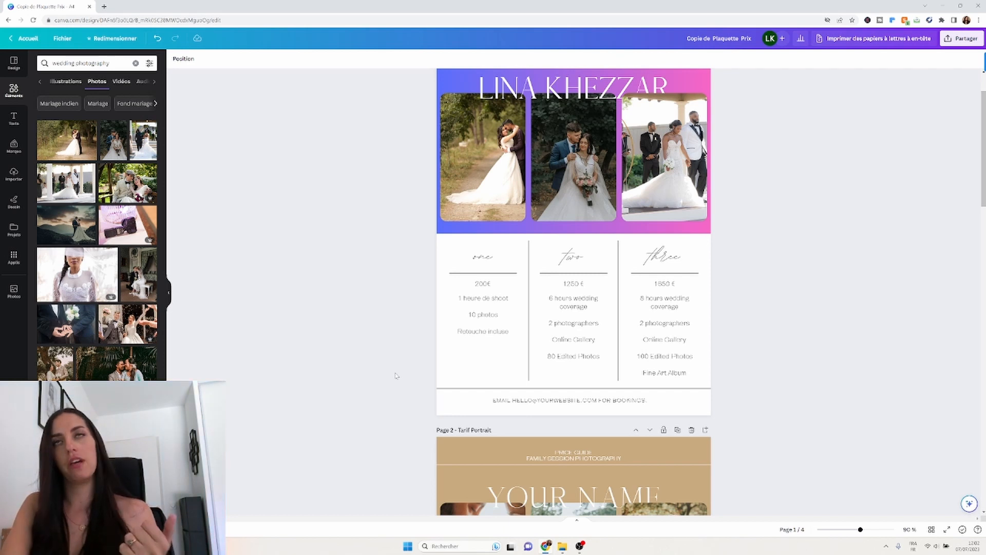
pyautogui.scroll(1, 396, 376)
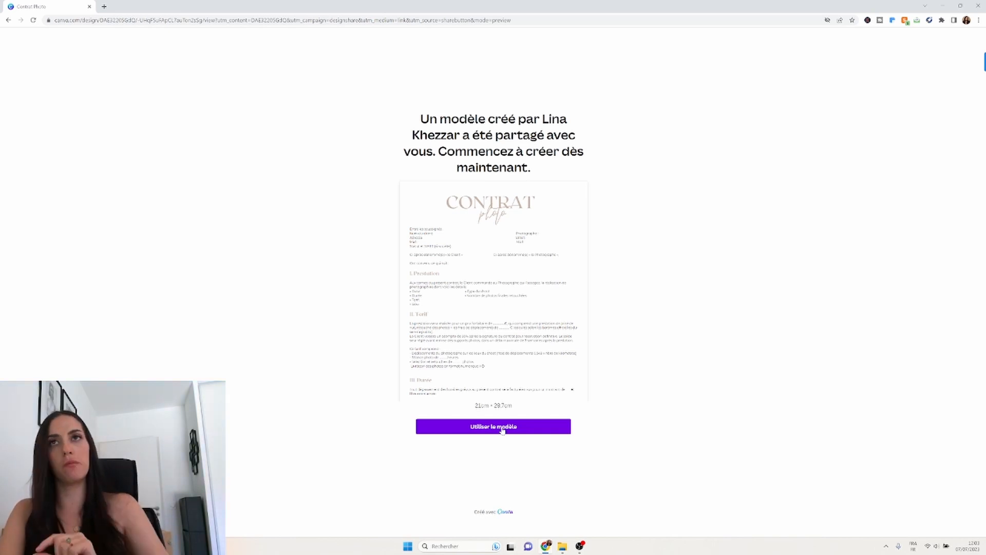
# Use the shared Contrat Photo template to open 'Copie de Contrat Photo' in the editor.
pyautogui.click(502, 428)
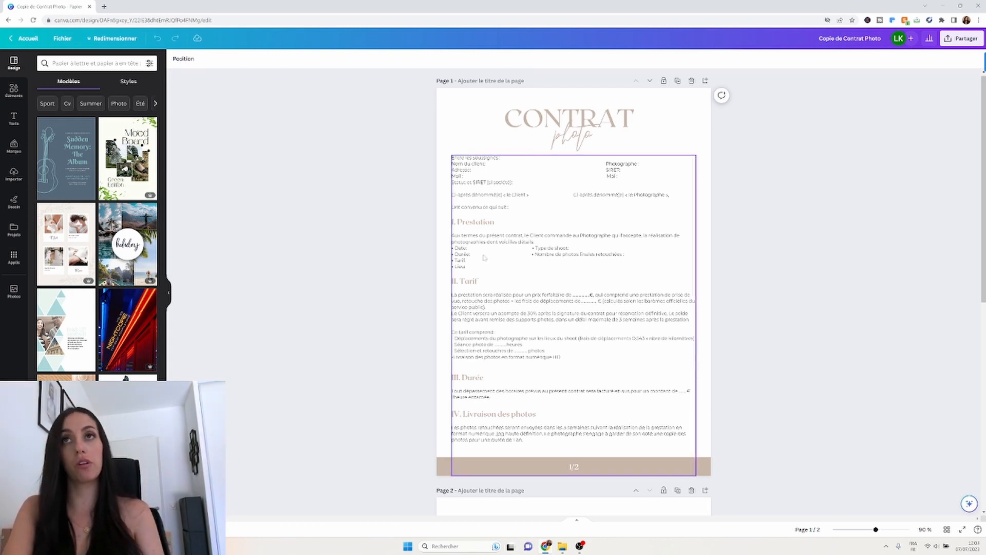
# Make the CONTRAT title black and the script 'photo' word light grey.
pyautogui.scroll(-5, 344, 410)
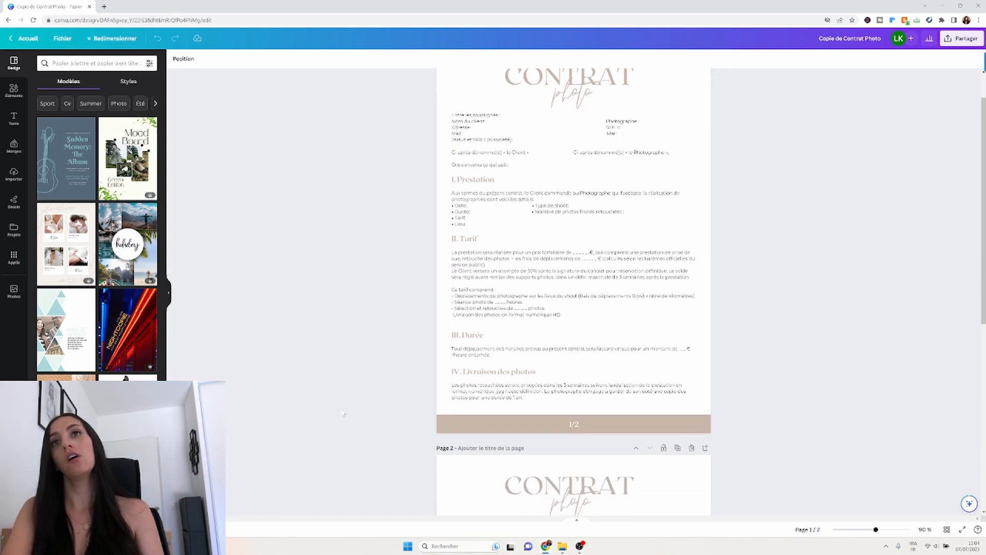
pyautogui.scroll(-3, 343, 413)
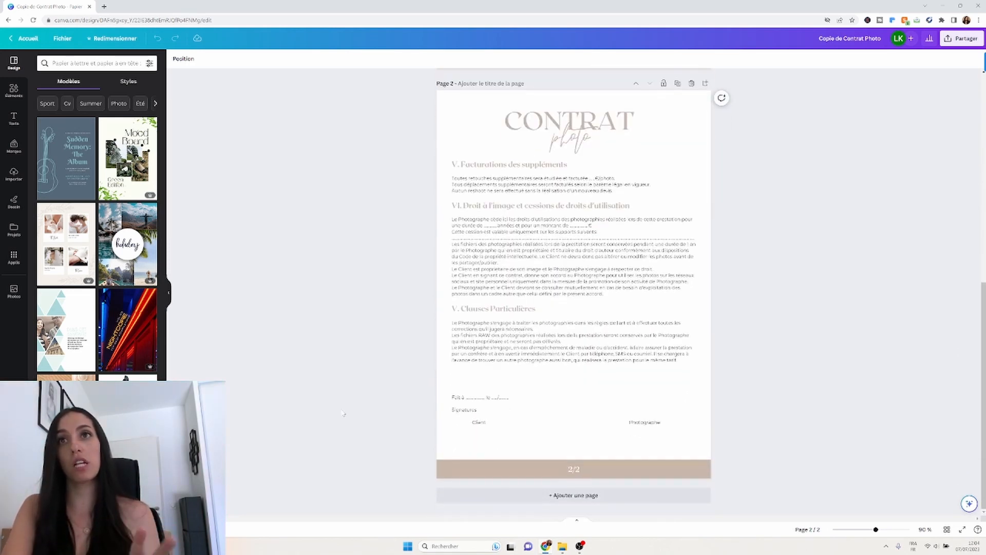
pyautogui.scroll(2, 343, 413)
pyautogui.scroll(5, 343, 413)
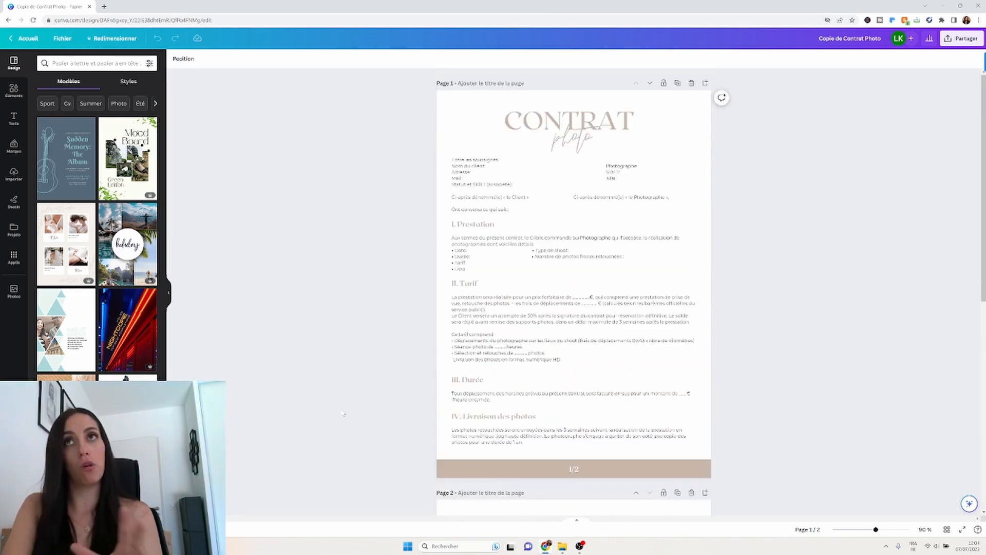
pyautogui.click(601, 117)
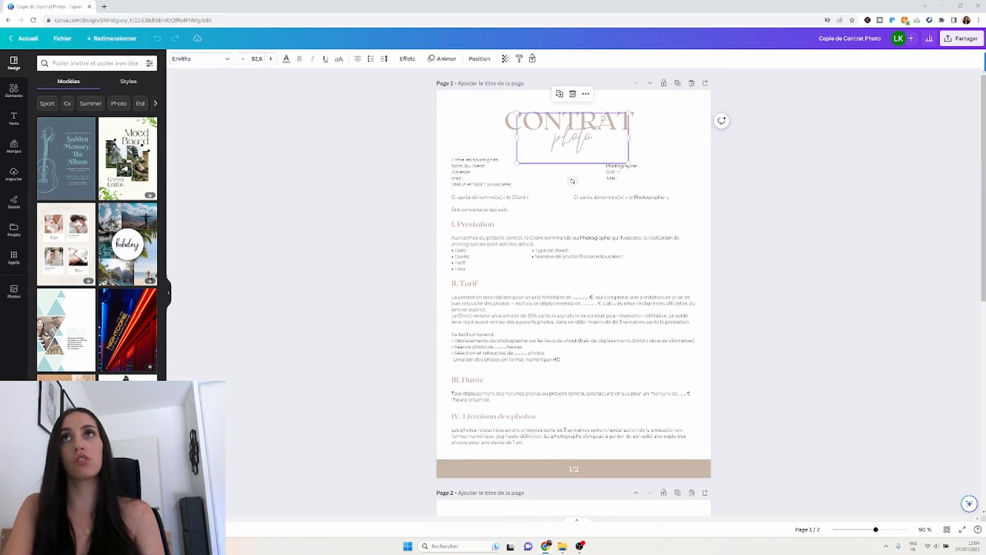
pyautogui.click(510, 117)
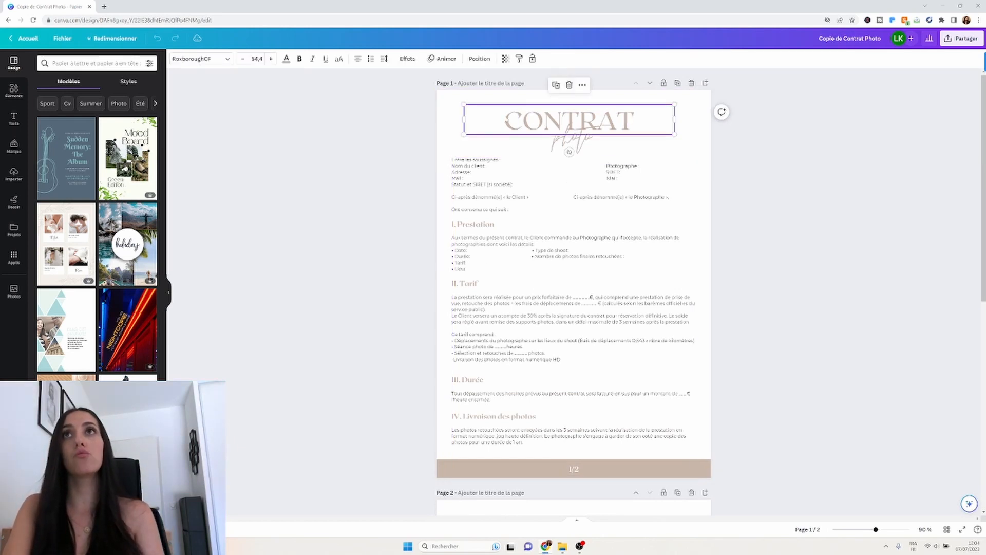
pyautogui.click(286, 59)
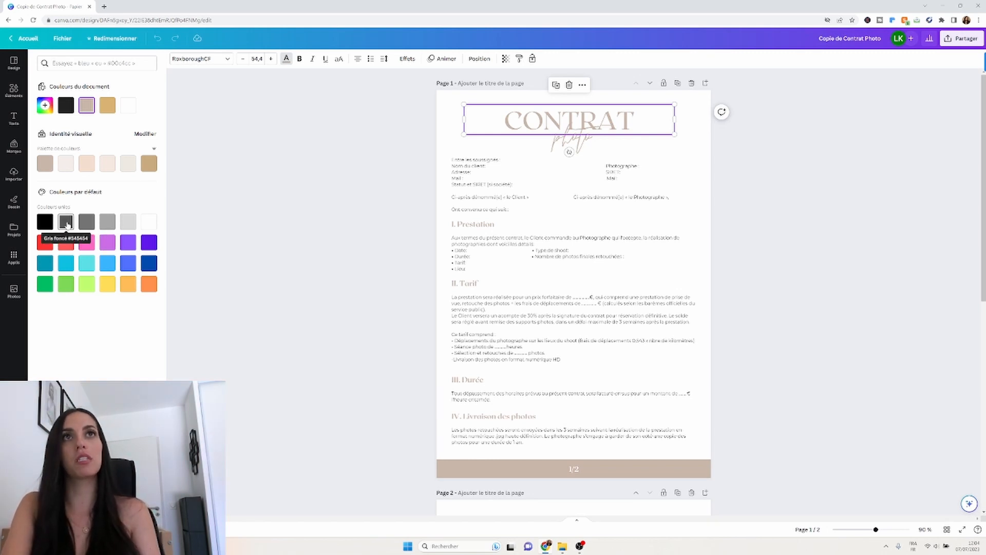
pyautogui.click(45, 221)
pyautogui.click(547, 147)
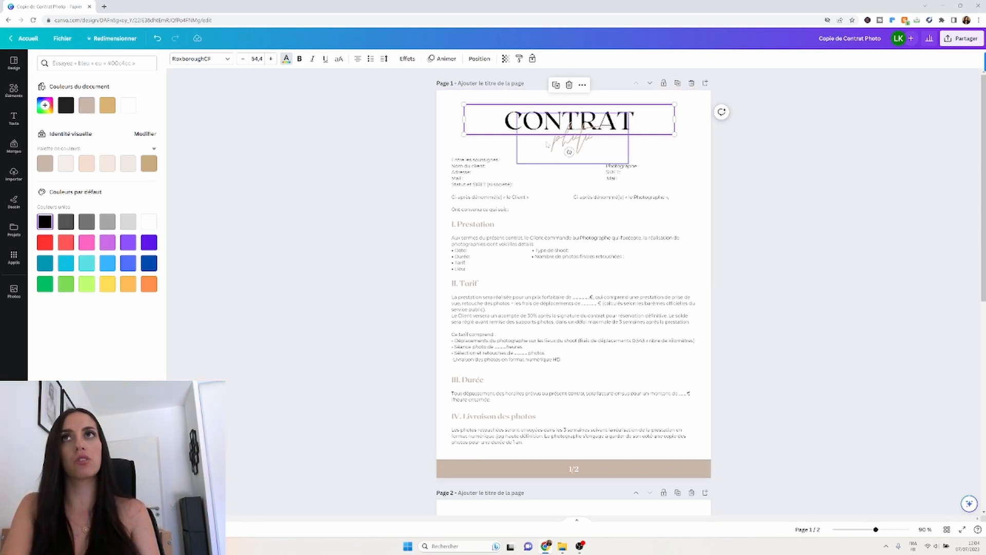
pyautogui.click(128, 222)
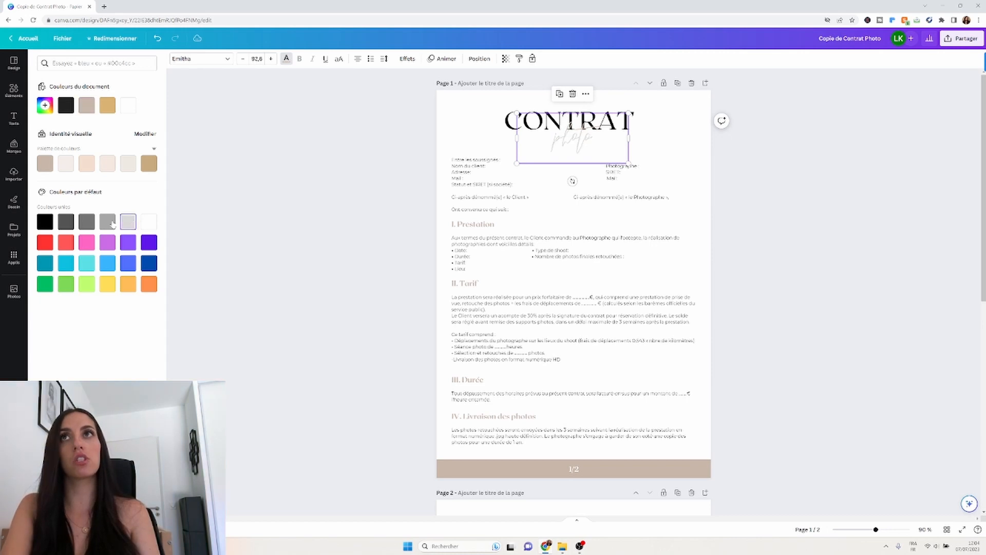
# Recolour the I. Prestation heading in the contract body black.
pyautogui.click(454, 307)
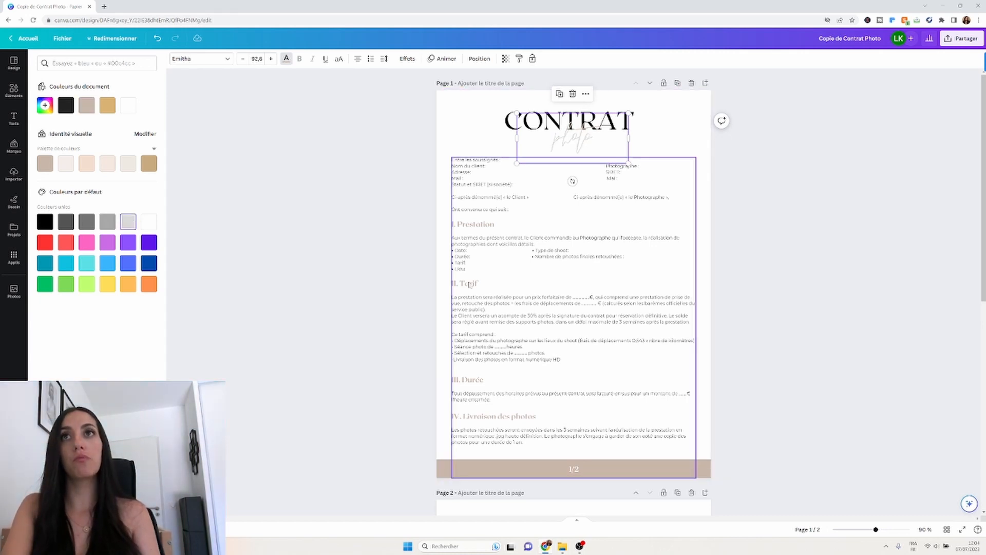
pyautogui.click(492, 224)
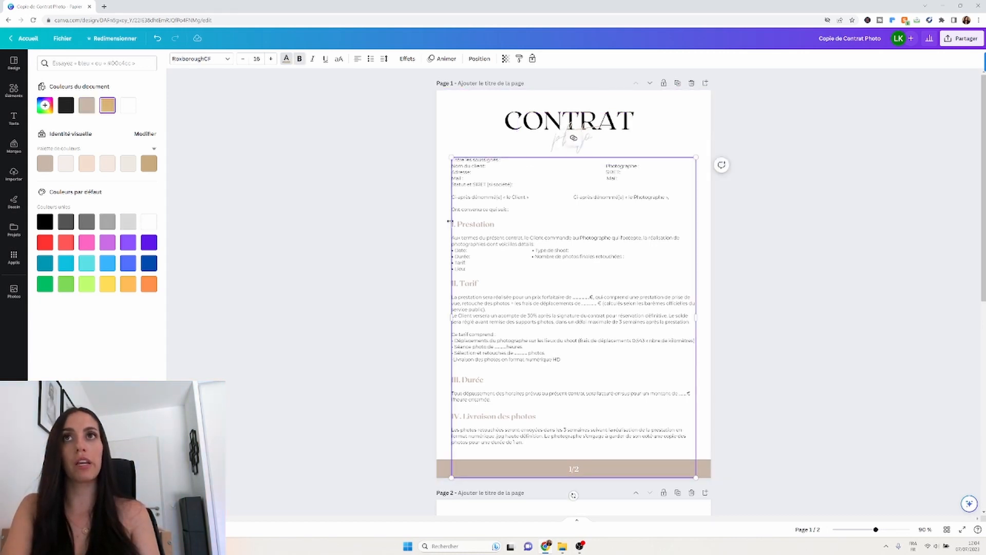
pyautogui.moveTo(494, 225); pyautogui.dragTo(451, 224)
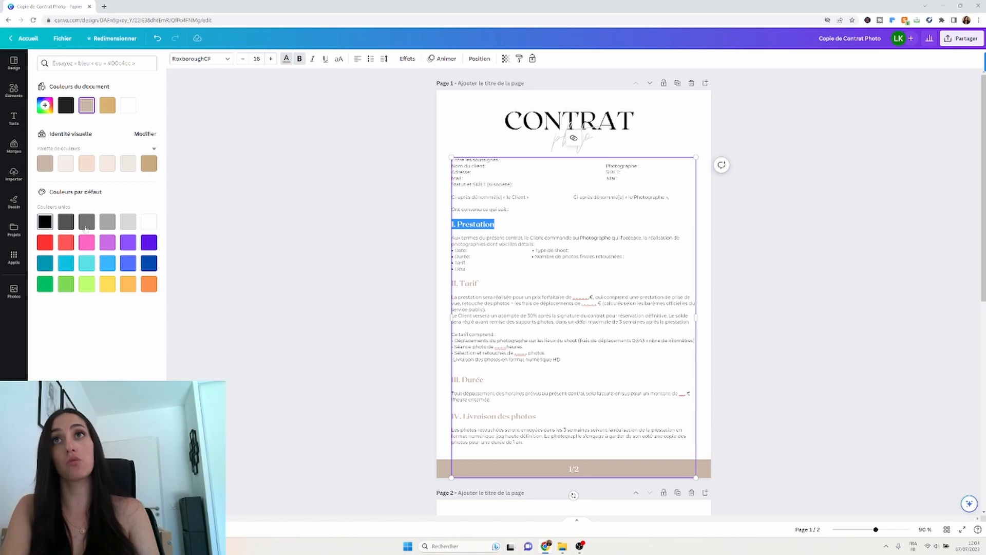
pyautogui.click(44, 221)
pyautogui.click(534, 238)
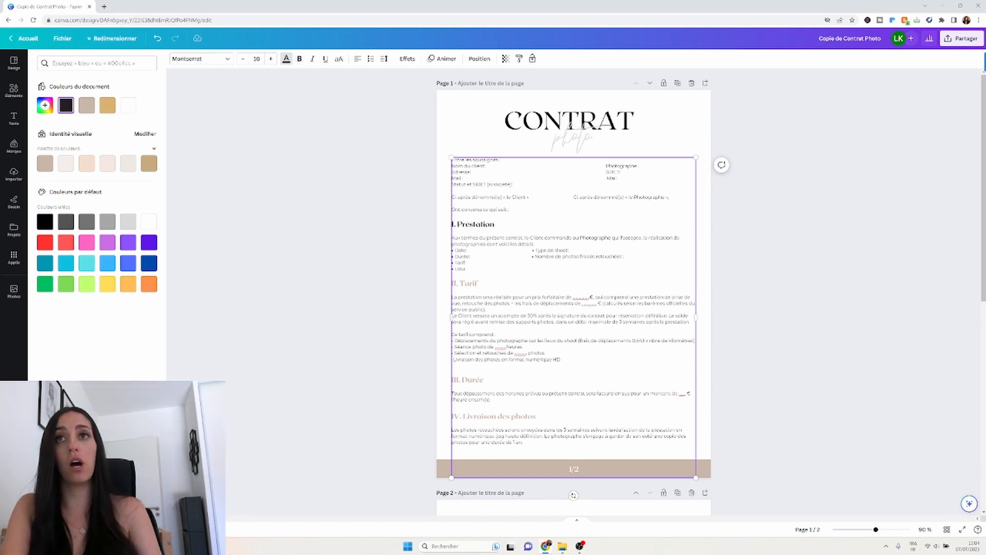
pyautogui.press('Escape')
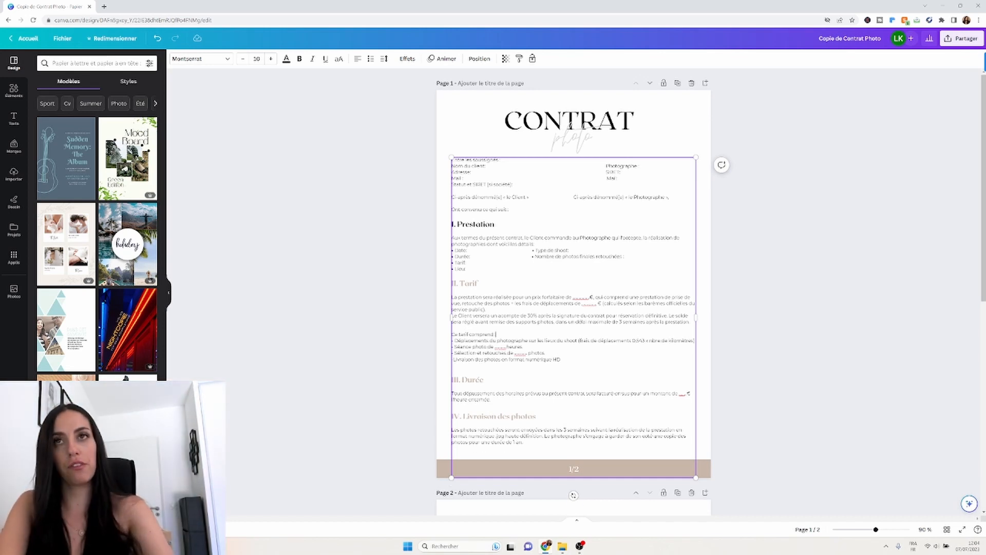
# Delete the 'Déplacements du photographe…' line, leaving three items under Ce tarif comprend.
pyautogui.press('Return')
pyautogui.press('BackSpace')
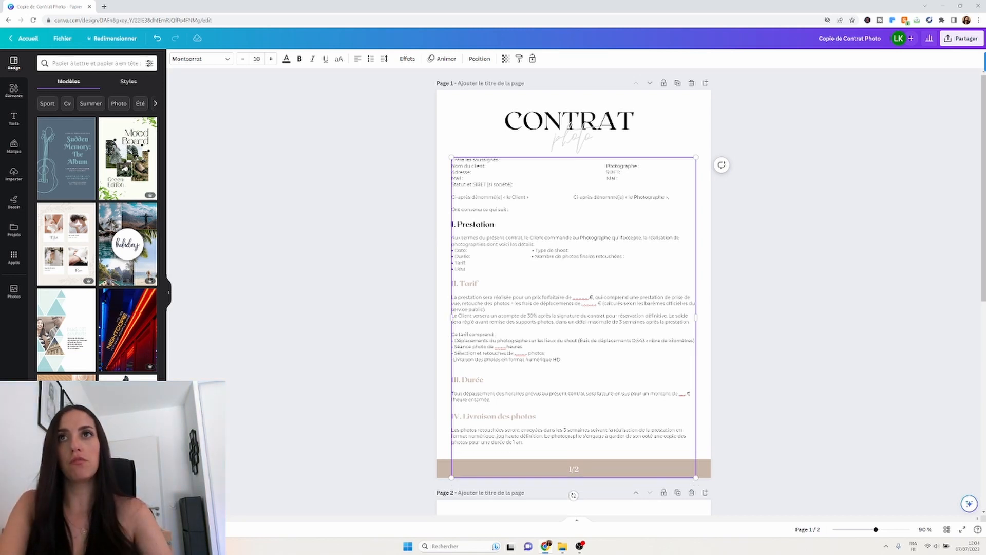
pyautogui.moveTo(453, 340); pyautogui.dragTo(682, 341)
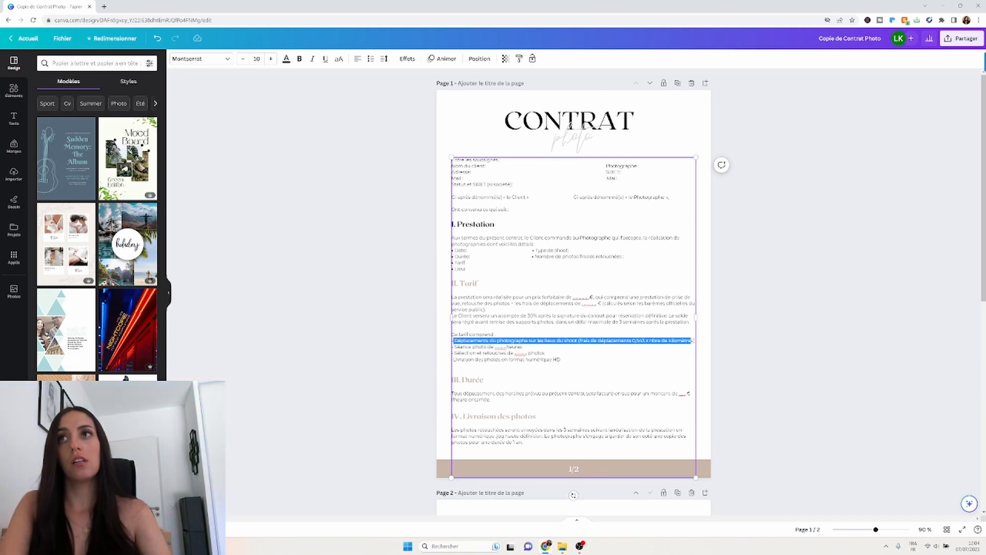
pyautogui.press('BackSpace')
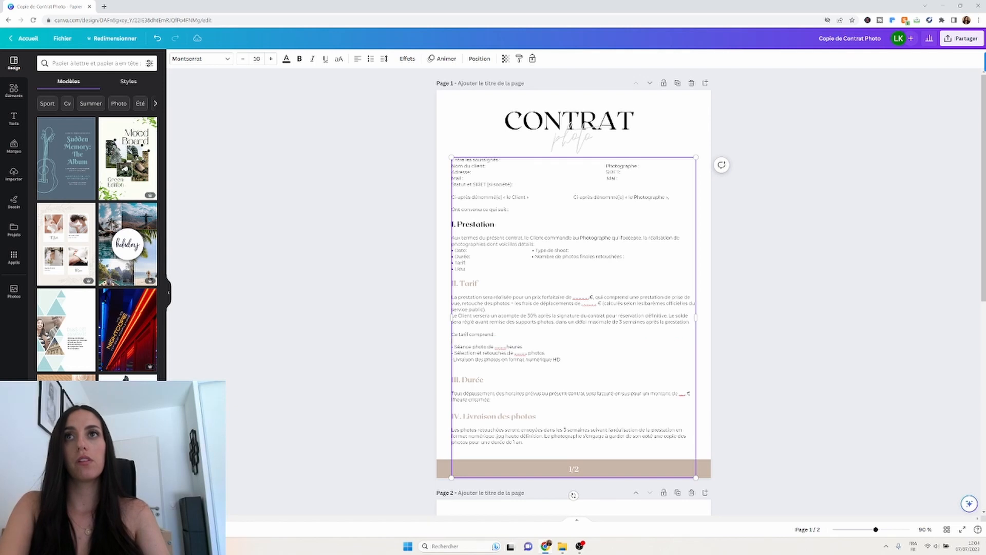
pyautogui.press('BackSpace')
pyautogui.click(805, 386)
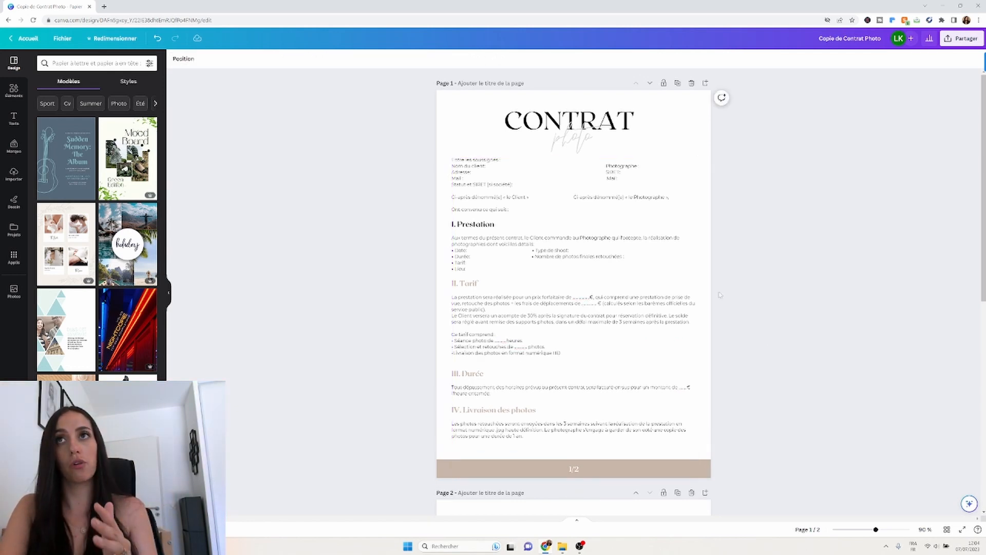
pyautogui.scroll(-5, 466, 318)
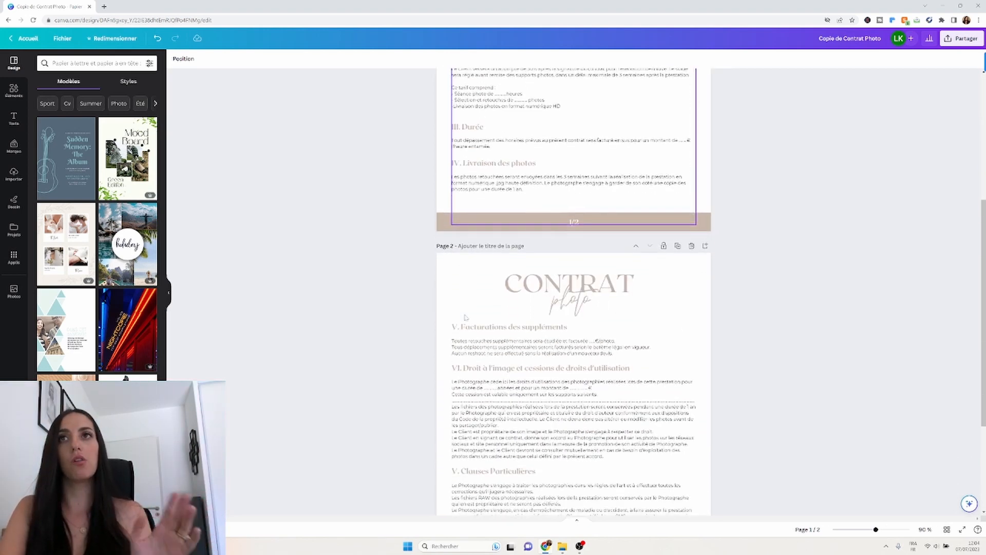
pyautogui.scroll(-3, 466, 318)
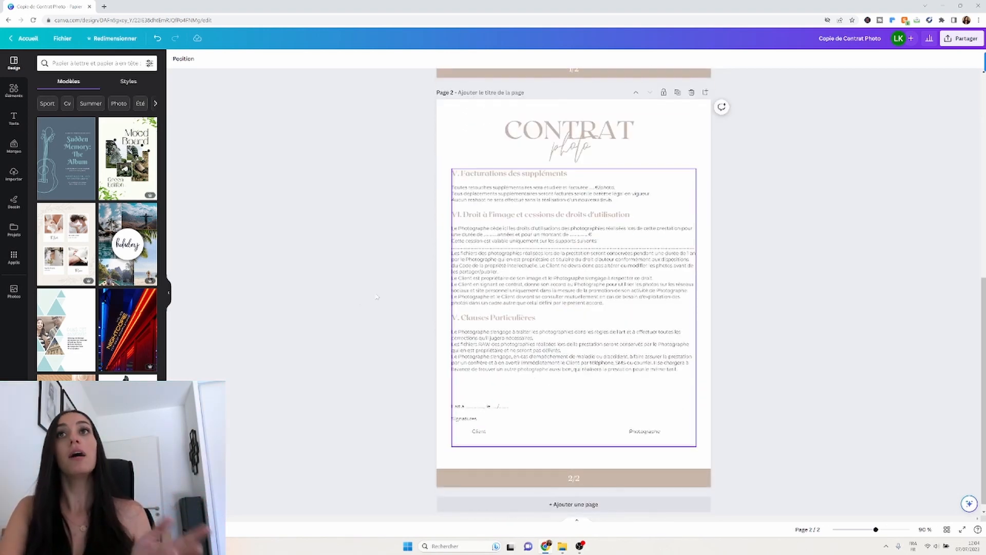
pyautogui.scroll(8, 376, 296)
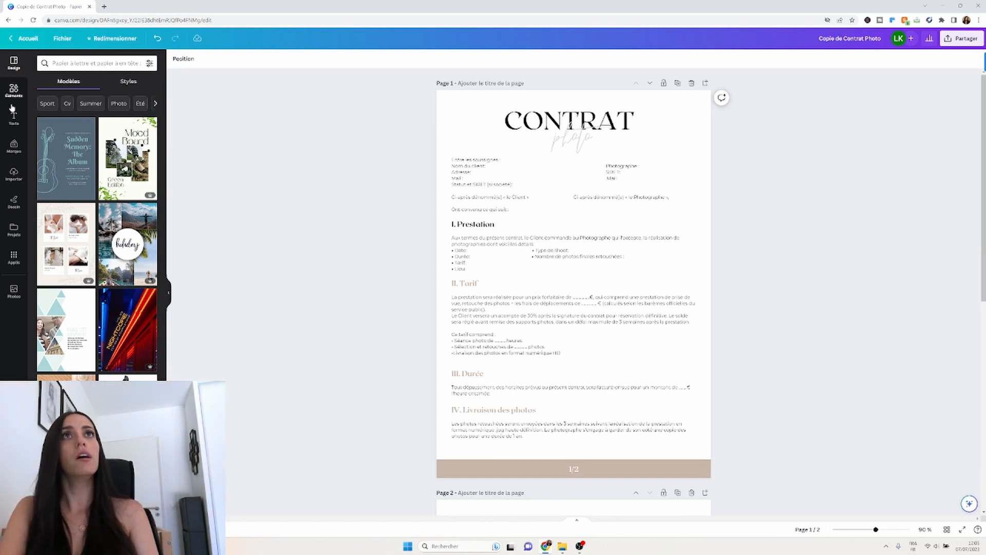
# Add the uploaded logo (search "logo") and place it small at the left of the footer band.
pyautogui.click(14, 174)
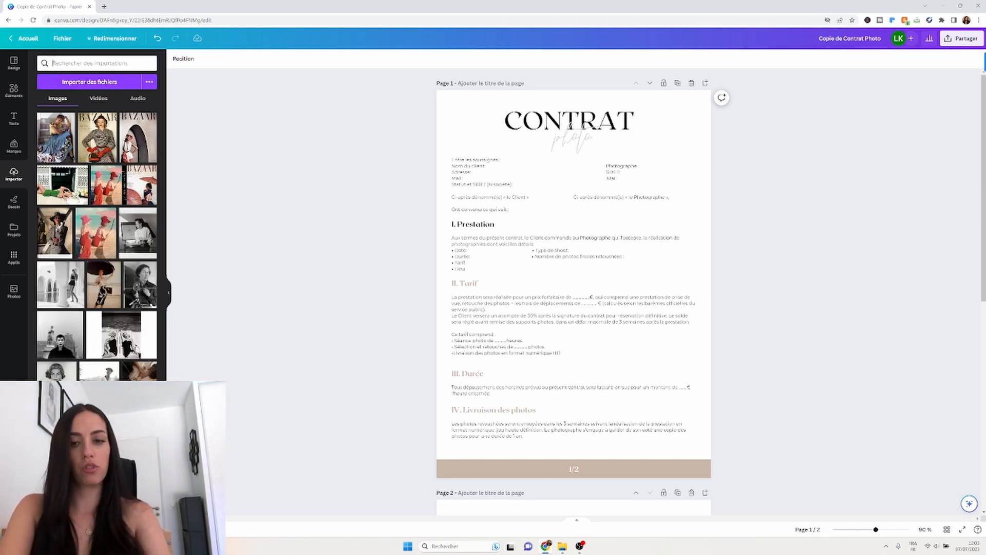
pyautogui.write('logo')
pyautogui.press('Return')
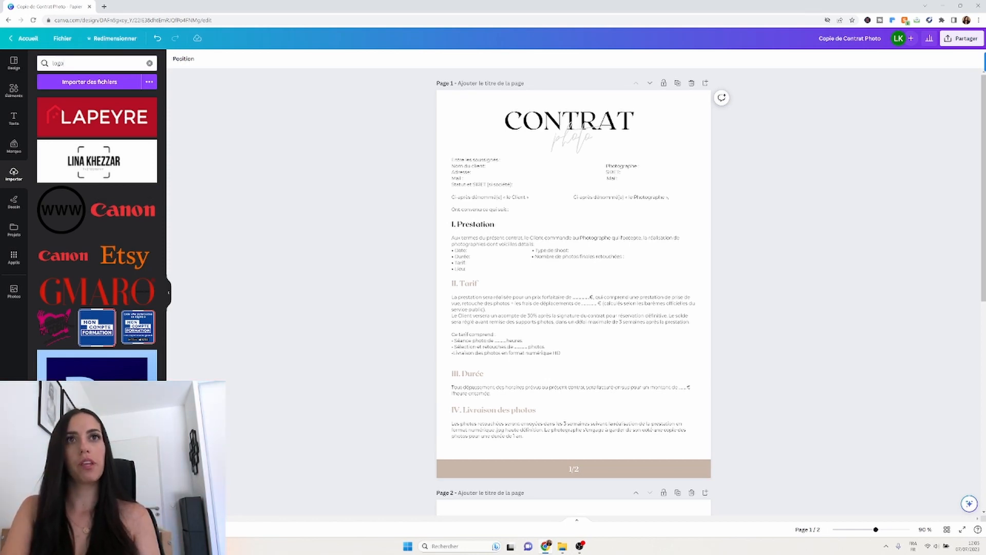
pyautogui.click(626, 284)
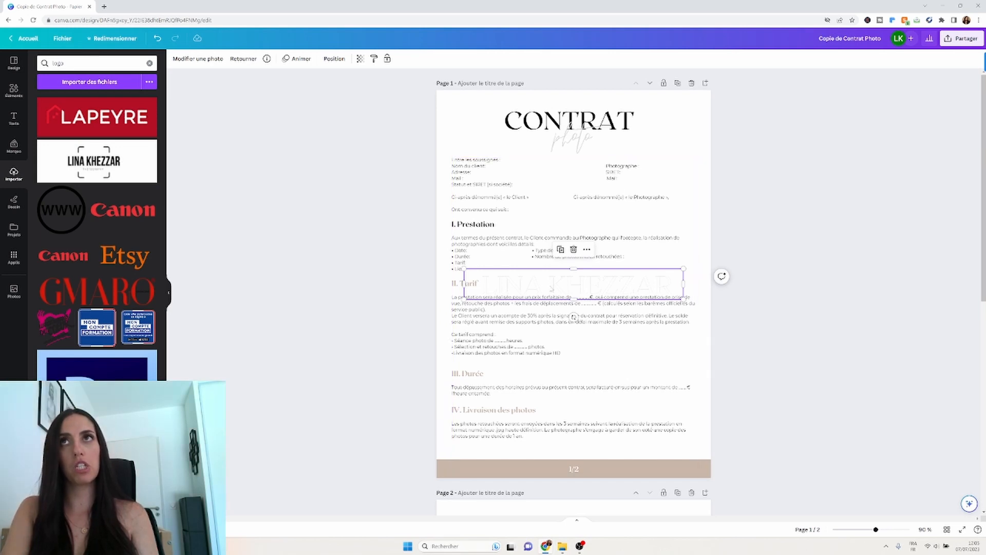
pyautogui.moveTo(551, 289); pyautogui.dragTo(547, 465)
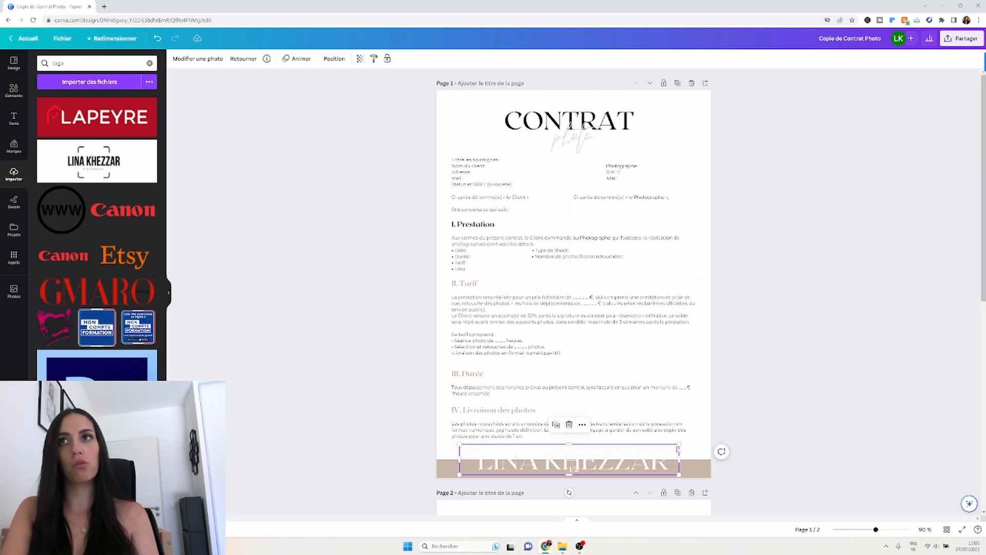
pyautogui.moveTo(679, 445); pyautogui.dragTo(536, 464)
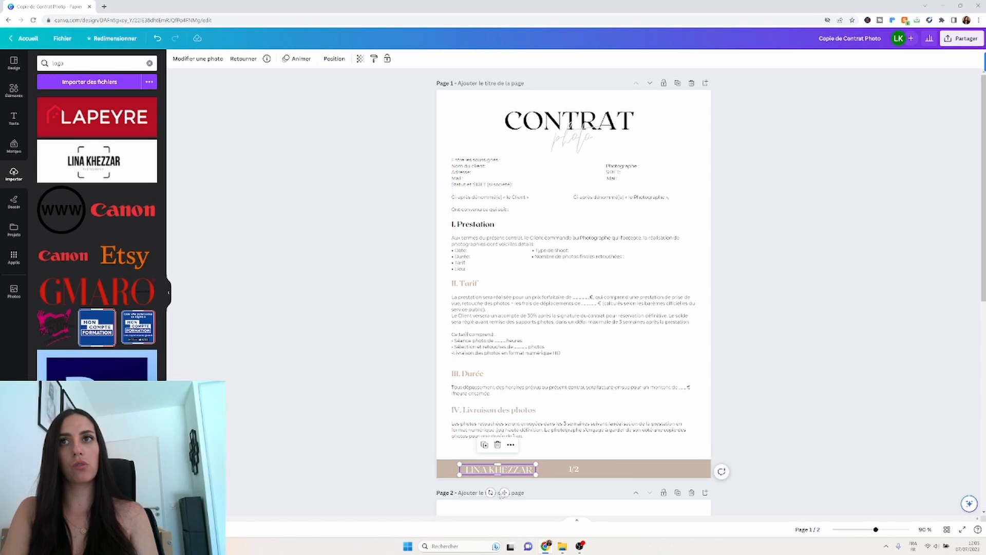
pyautogui.moveTo(503, 494); pyautogui.dragTo(486, 490)
# Change the page-1 footer band colour from beige to black.
pyautogui.click(539, 469)
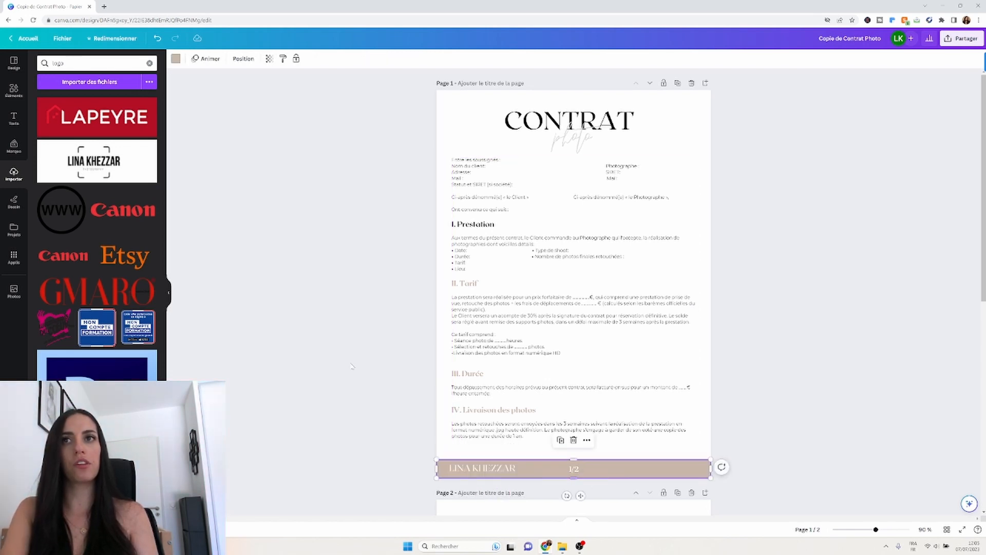
pyautogui.click(175, 58)
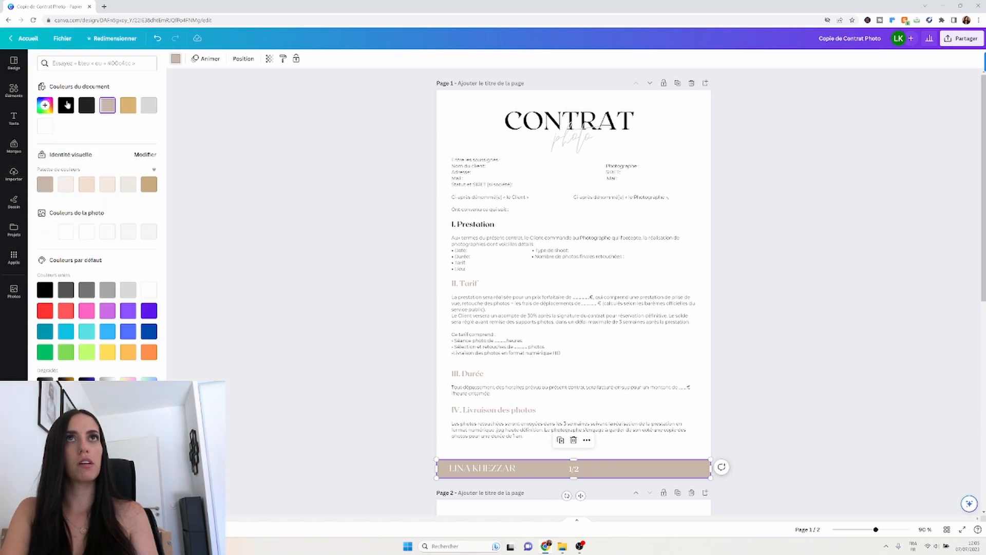
pyautogui.click(66, 105)
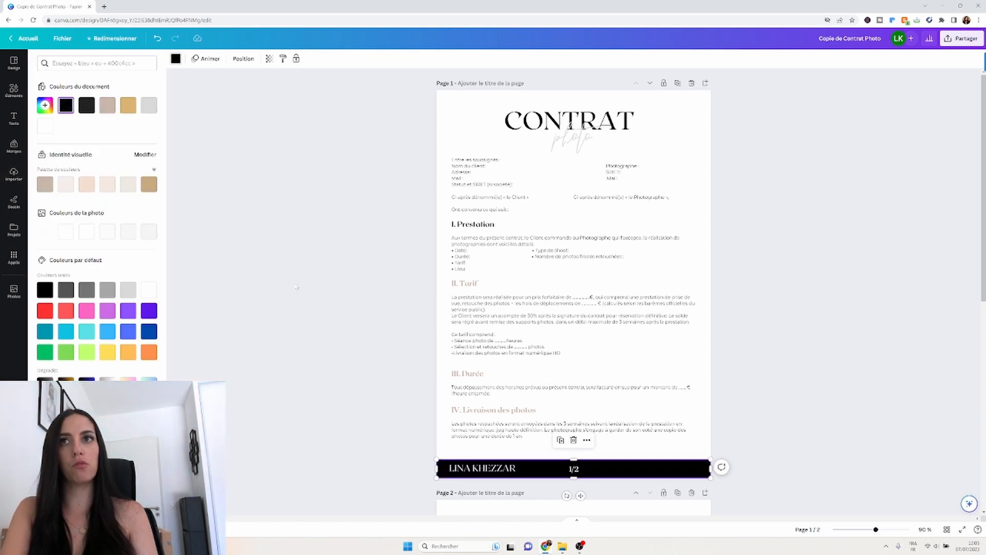
pyautogui.click(336, 325)
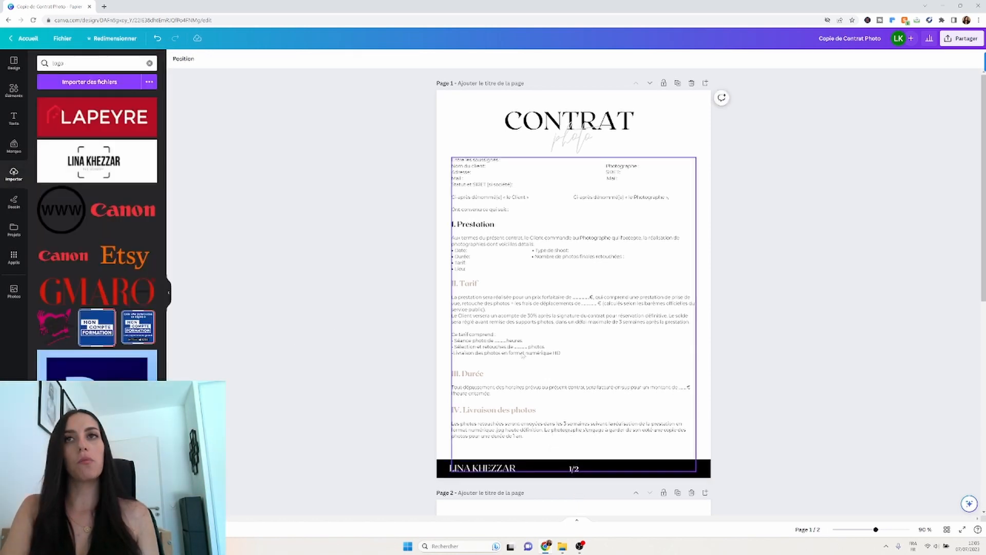
pyautogui.scroll(-2, 720, 368)
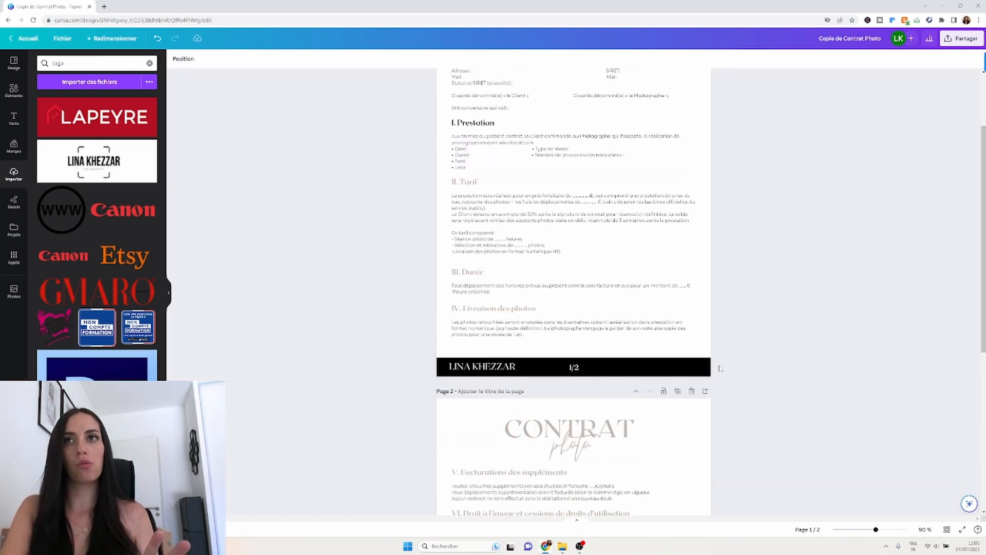
pyautogui.scroll(2, 720, 368)
pyautogui.scroll(-1, 719, 368)
pyautogui.scroll(-2, 720, 368)
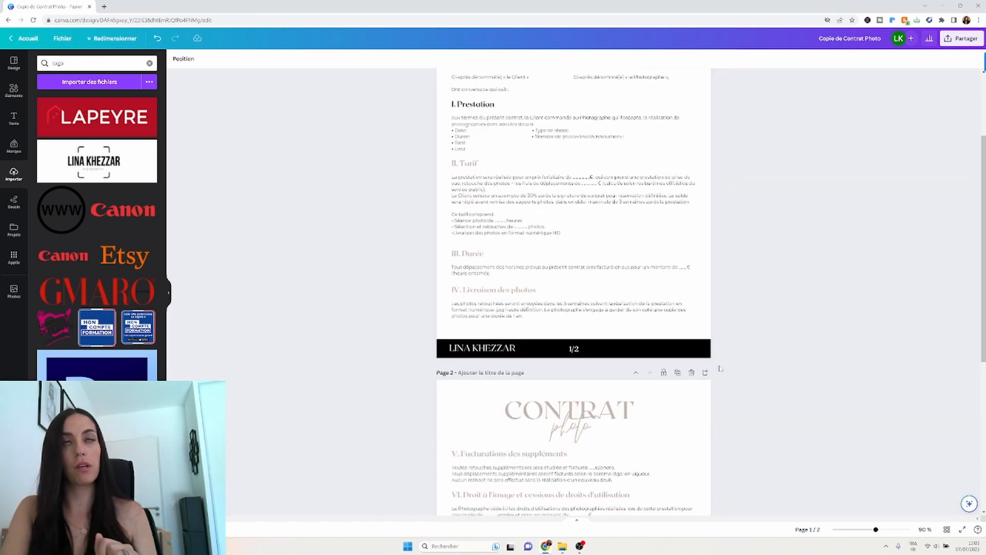
pyautogui.scroll(-6, 719, 368)
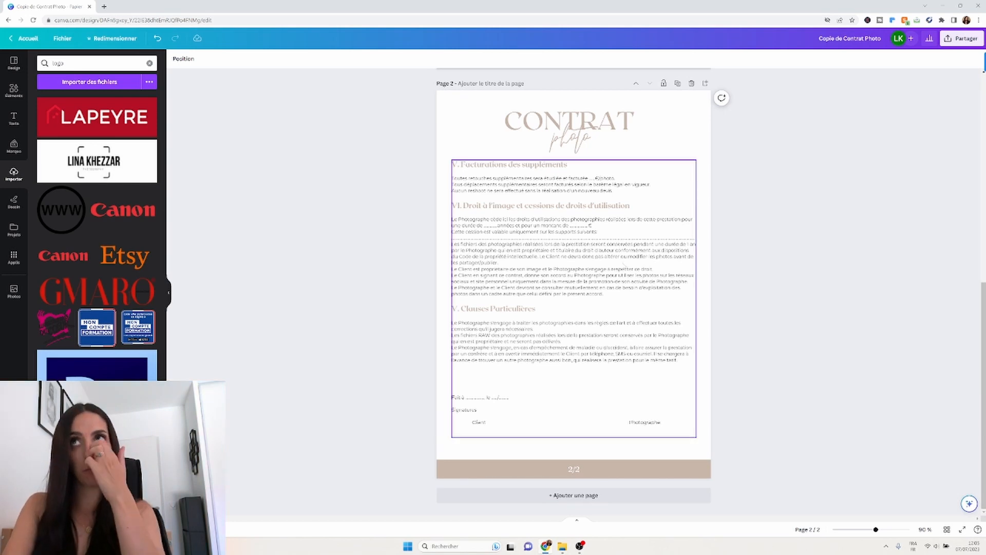
pyautogui.click(678, 84)
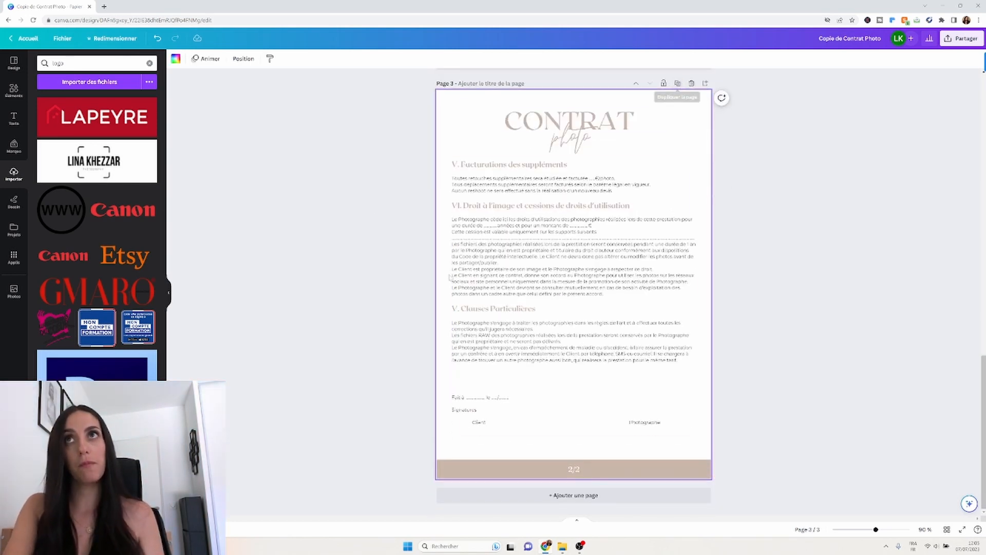
pyautogui.doubleClick(463, 184)
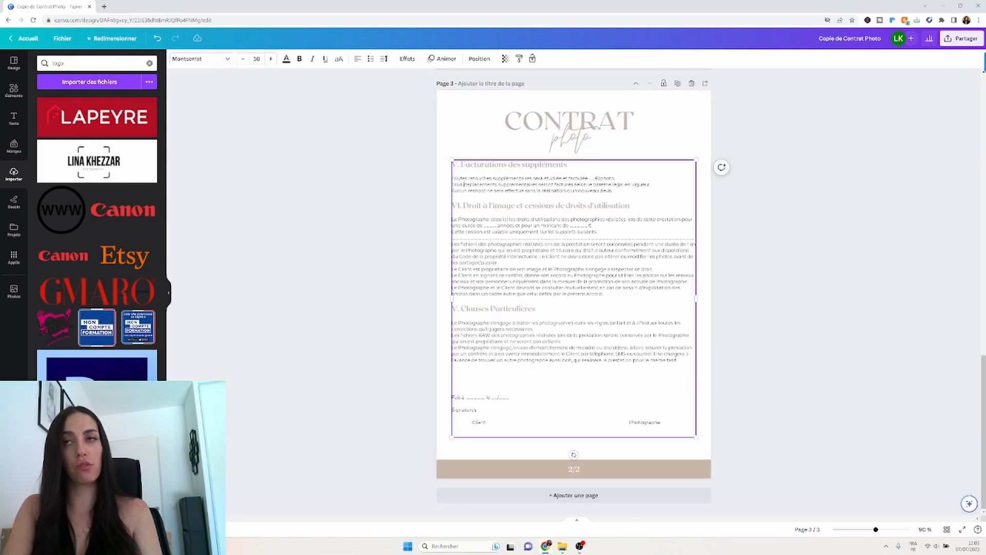
pyautogui.click(693, 84)
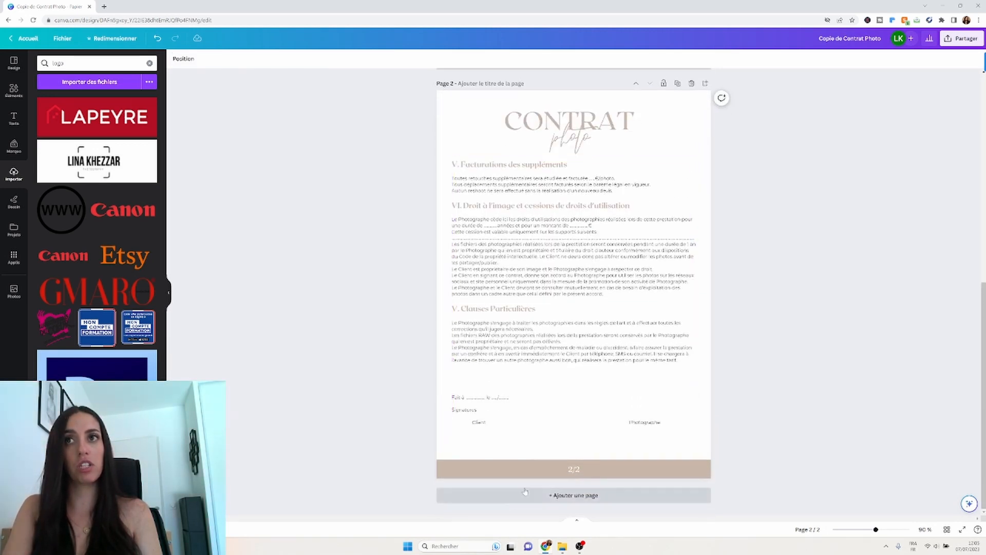
pyautogui.click(538, 499)
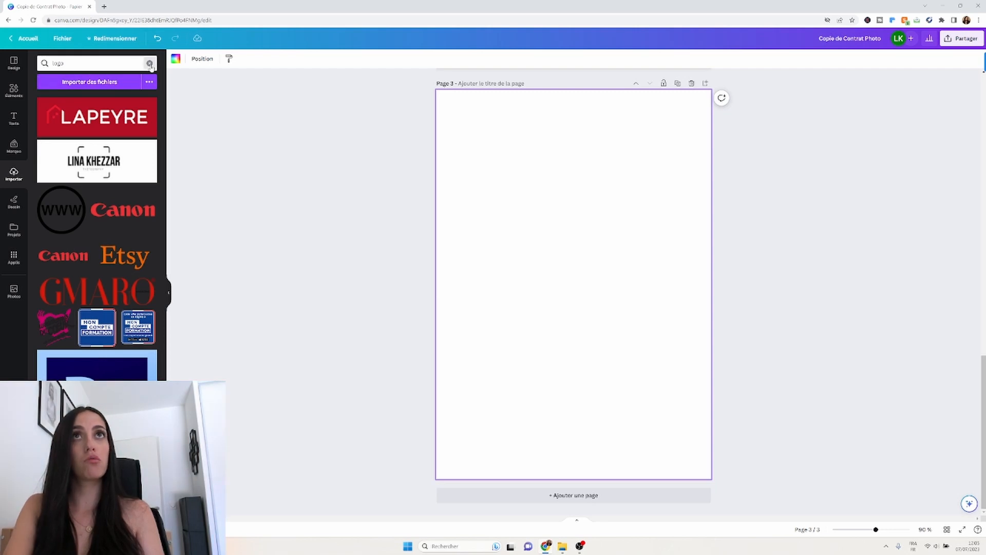
pyautogui.click(149, 63)
pyautogui.moveTo(55, 137); pyautogui.dragTo(445, 129)
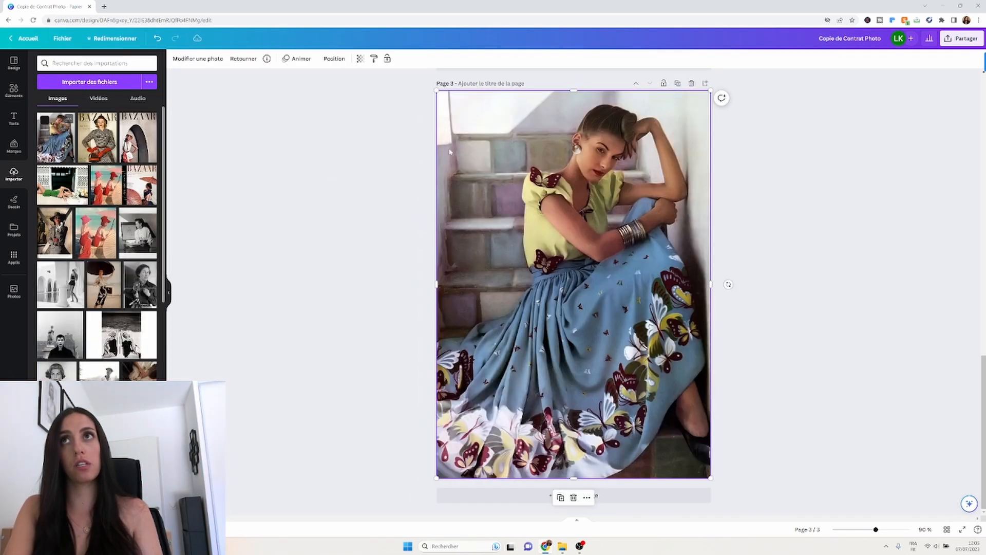
pyautogui.click(205, 347)
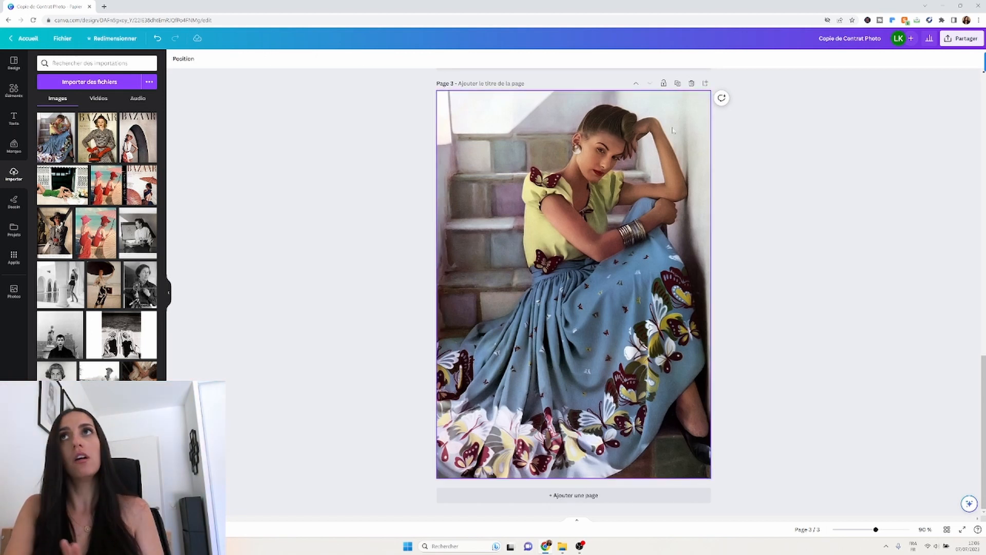
pyautogui.click(692, 84)
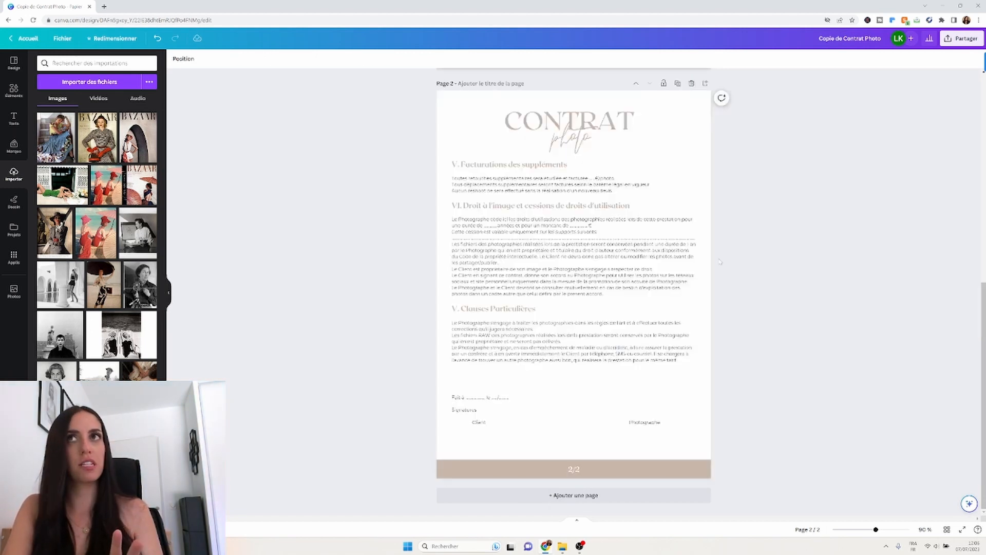
pyautogui.scroll(8, 719, 262)
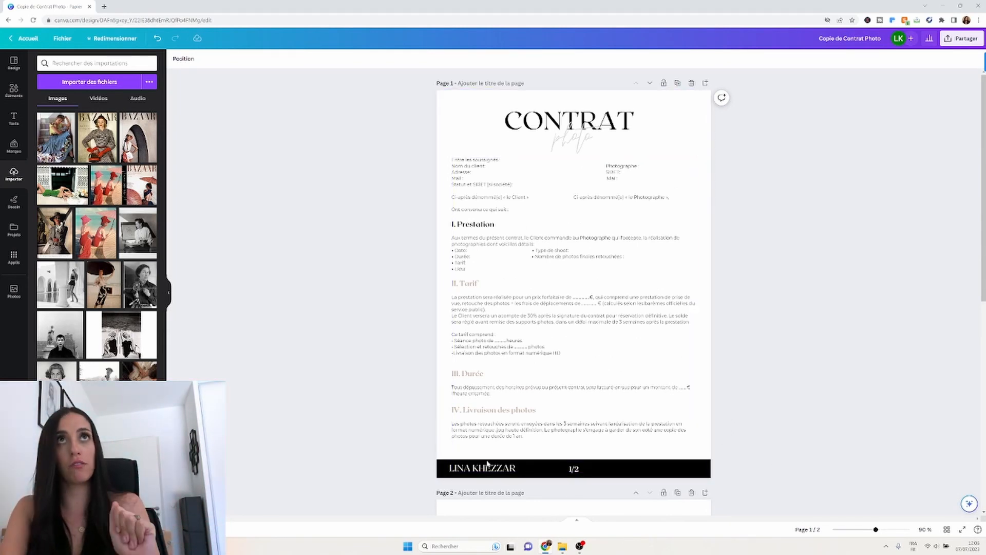
# Open a new Chrome tab on the Google start page beside the Canva tab.
pyautogui.click(104, 7)
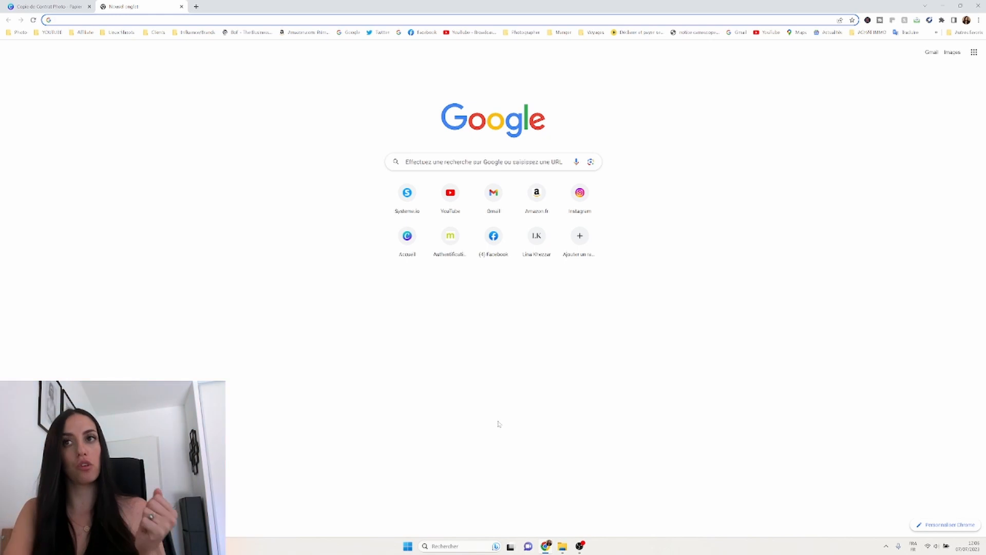
pyautogui.moveTo(580, 548)
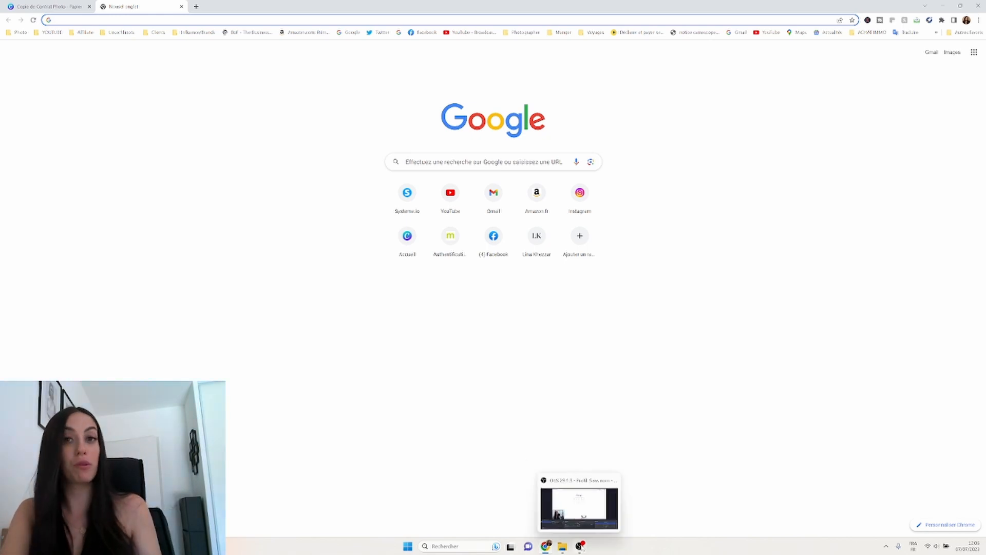